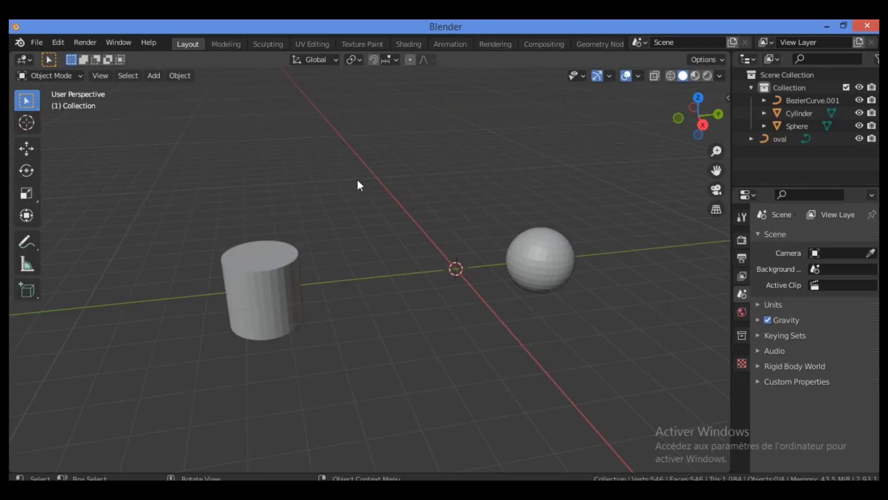
- Enter Edit Mode on the cylinder, switch to face selection and select its top face
key(shift+alt+c)
click(257, 263)
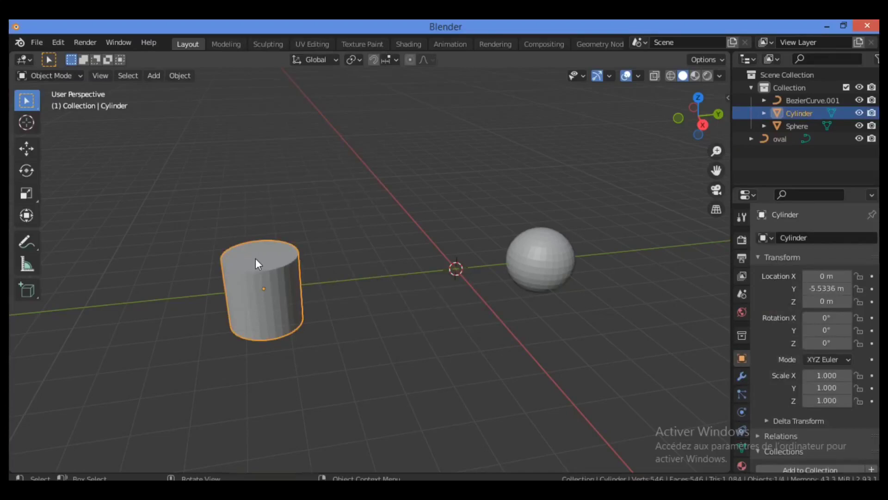
key(Tab)
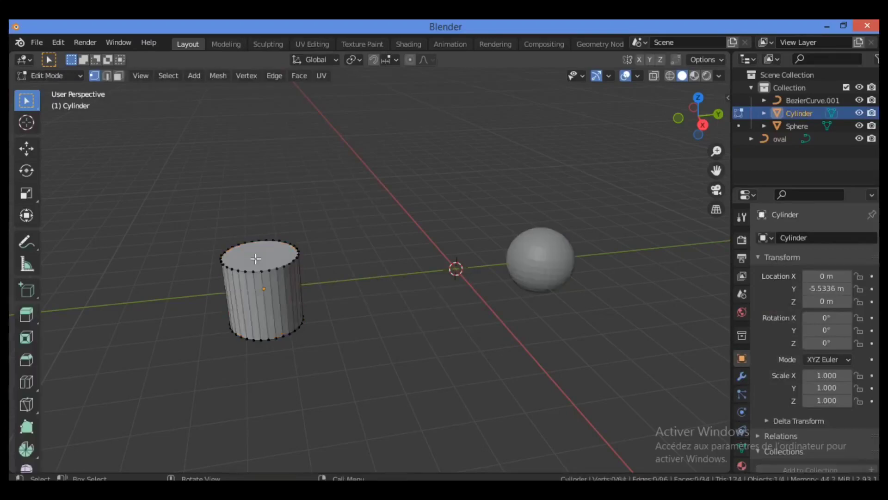
drag(716, 151, 716, 130)
drag(716, 170, 821, 103)
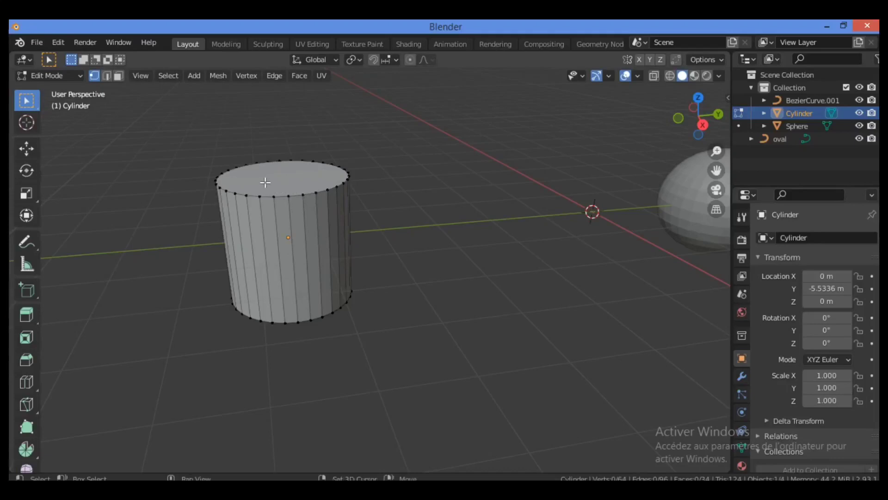
key(shift+alt+c)
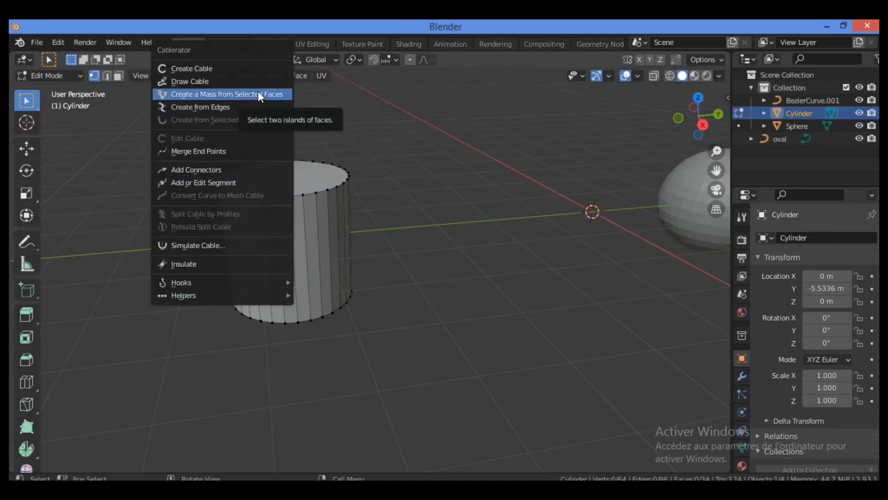
click(119, 75)
click(294, 182)
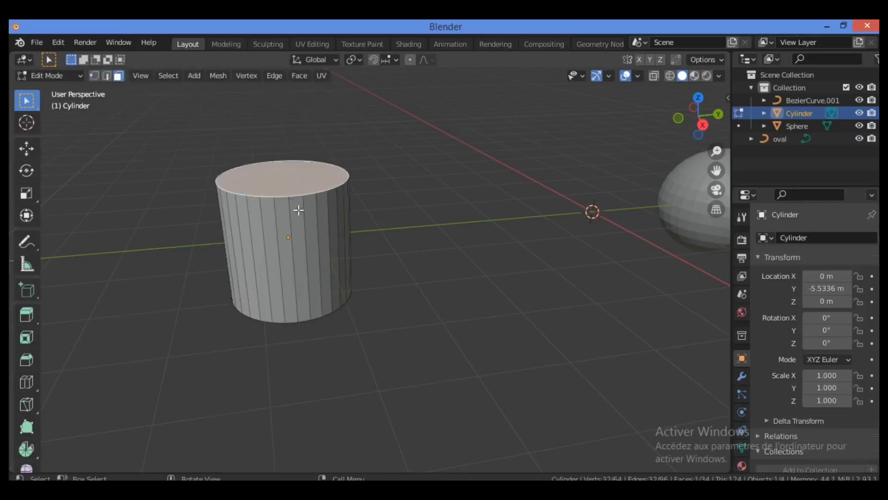
- Try creating a Cablerator mass of 10 cables between the cylinder's top and bottom faces, and undo it
drag(706, 120, 464, 242)
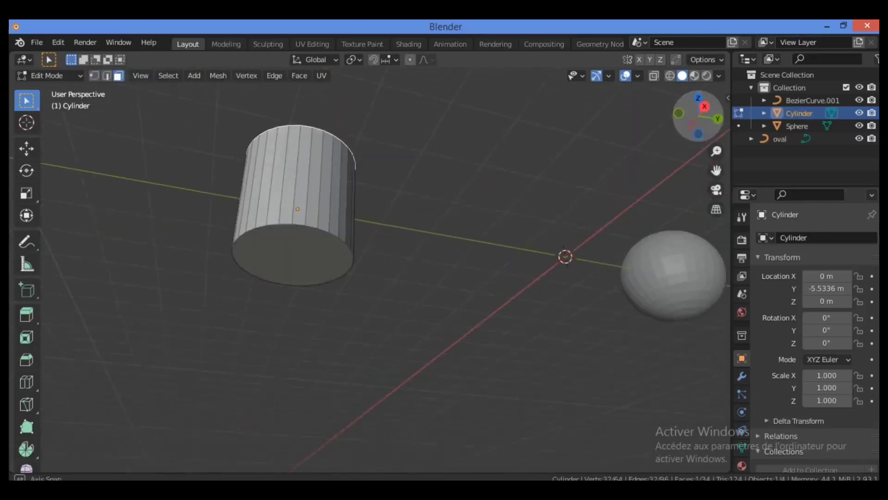
shift+click(296, 250)
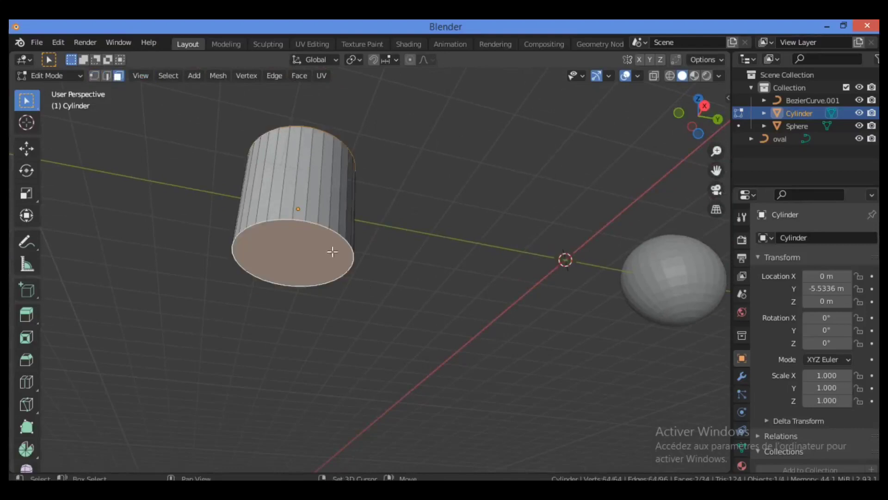
drag(703, 104, 688, 134)
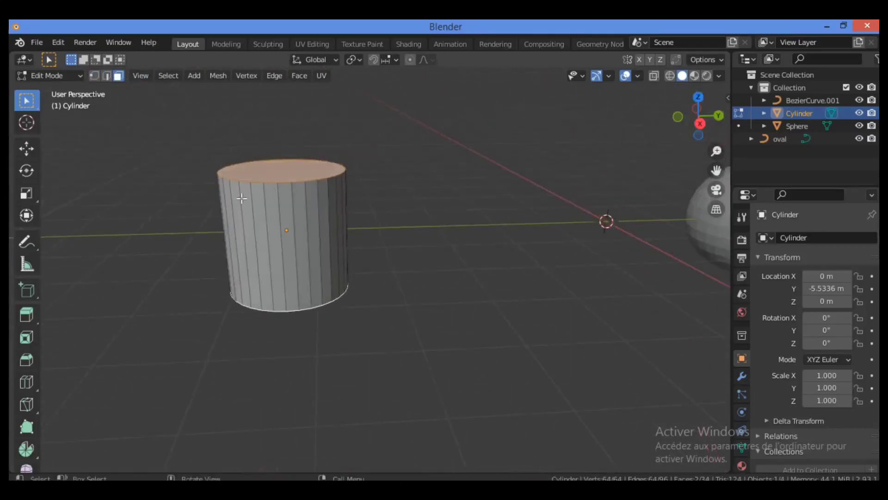
key(shift+alt+c)
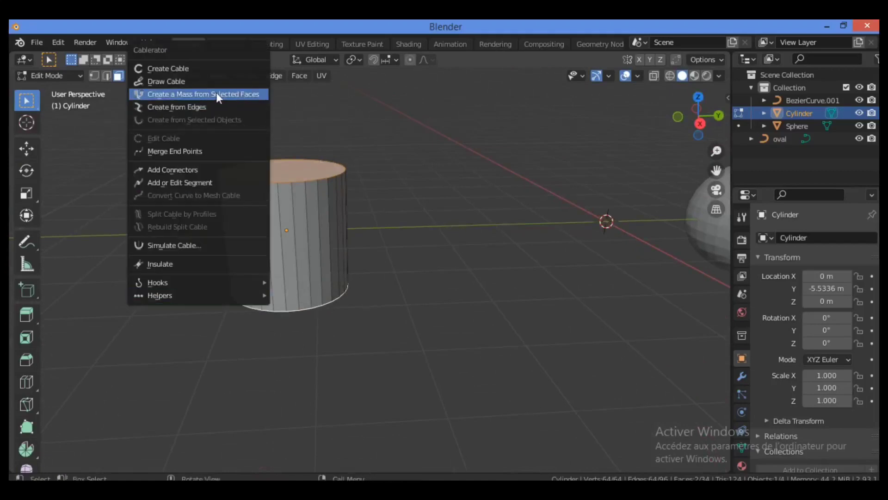
click(236, 94)
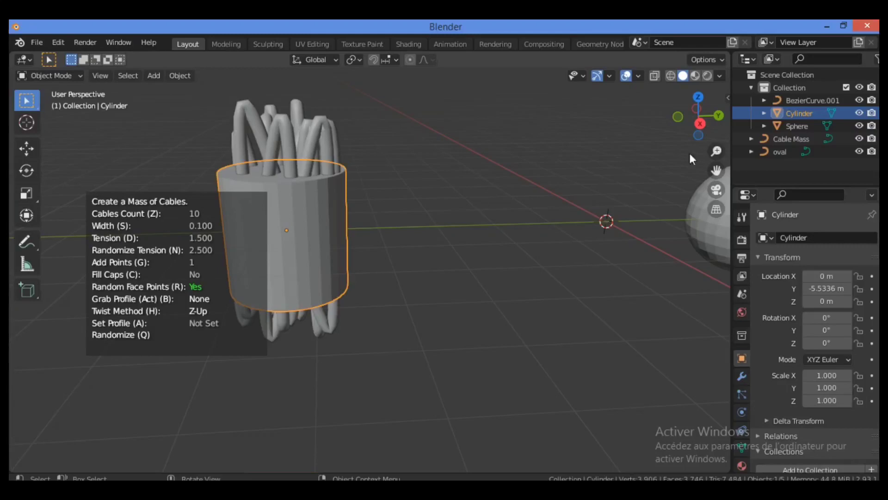
click(613, 208)
drag(698, 116, 437, 204)
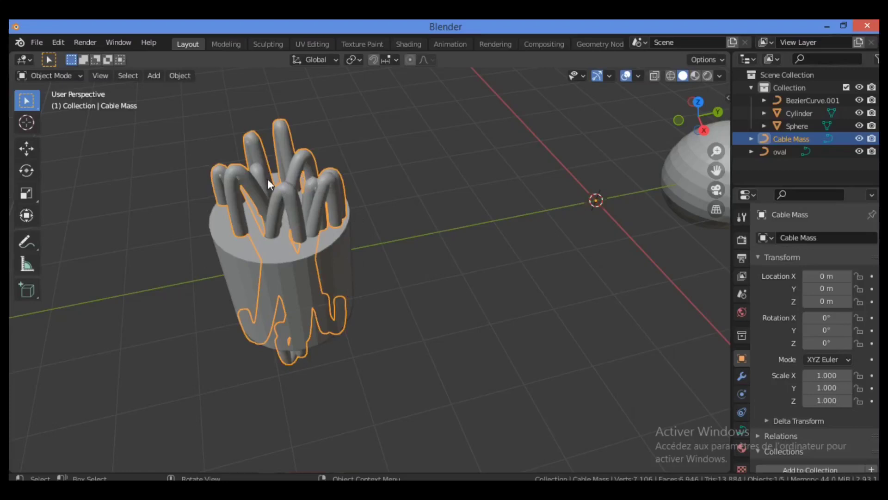
key(ctrl+z)
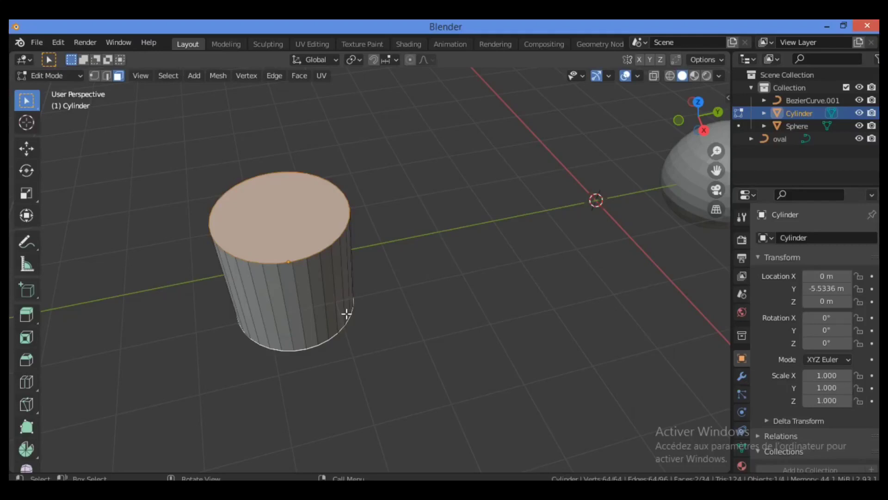
- Add a loop cut around the cylinder's side, placed close to its base
click(422, 180)
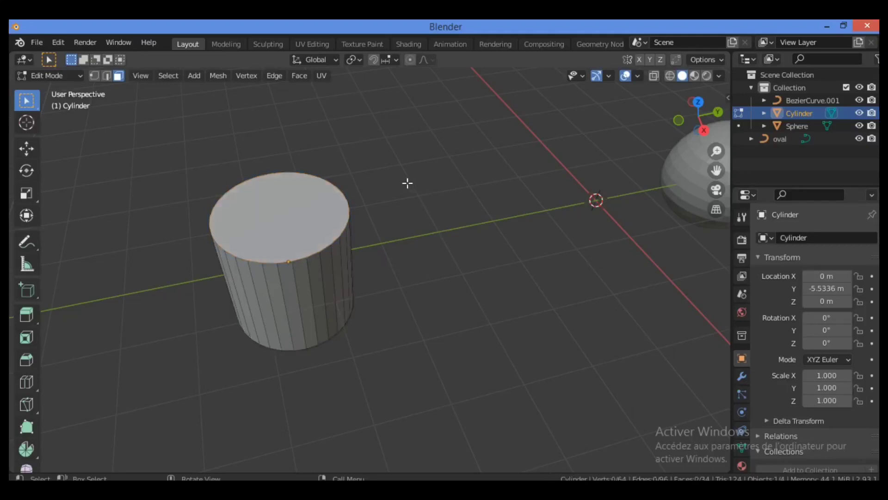
key(ctrl+r)
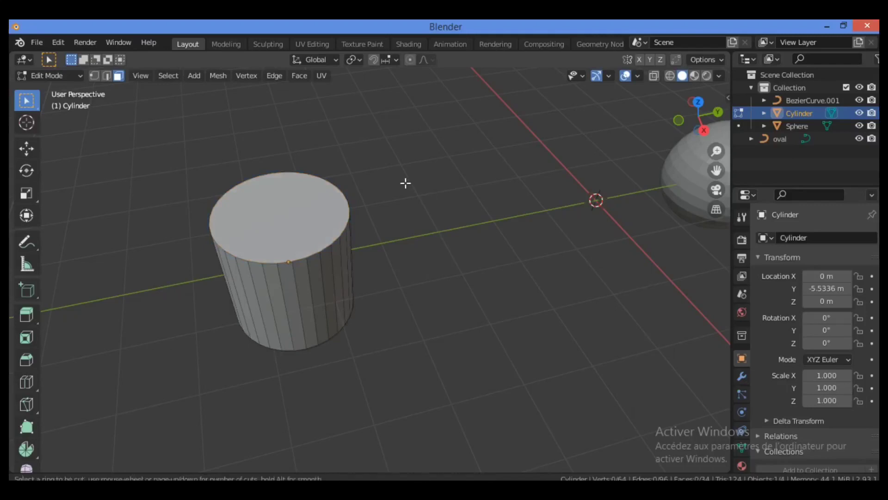
click(315, 281)
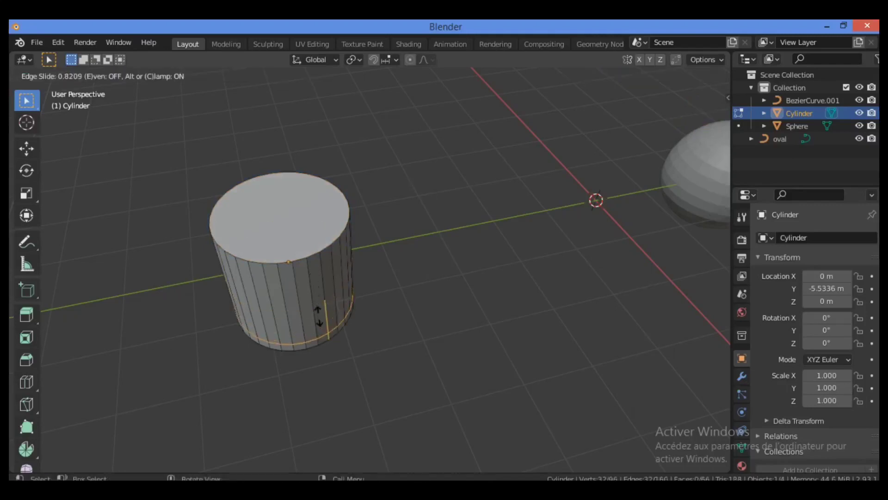
click(318, 310)
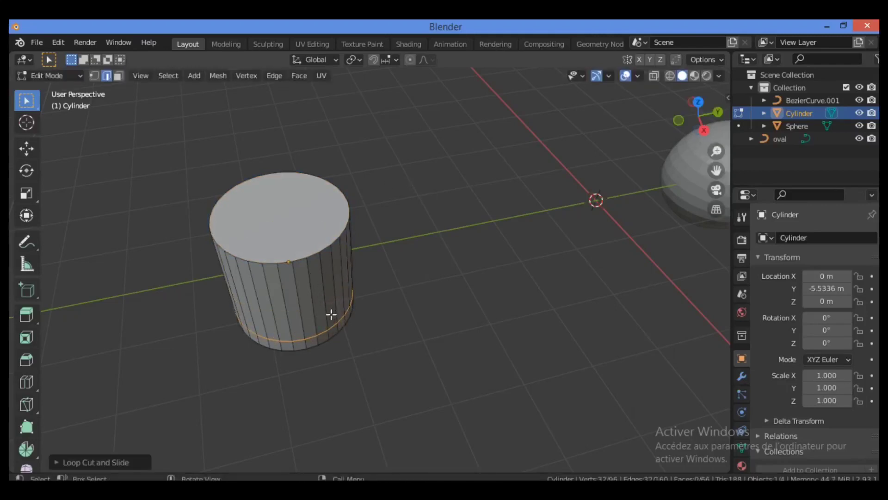
- Create a one-cable mass, width 0.100, between a small side face below the loop cut and the cylinder's top face
click(119, 75)
click(322, 336)
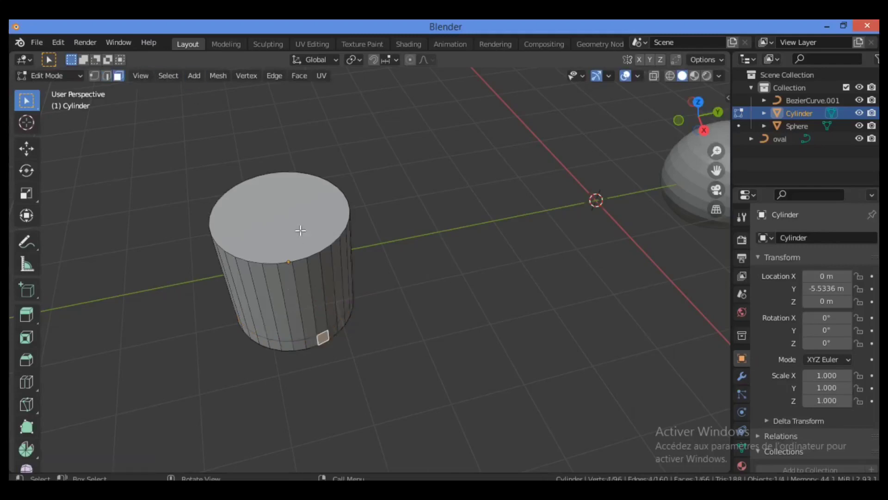
shift+click(300, 231)
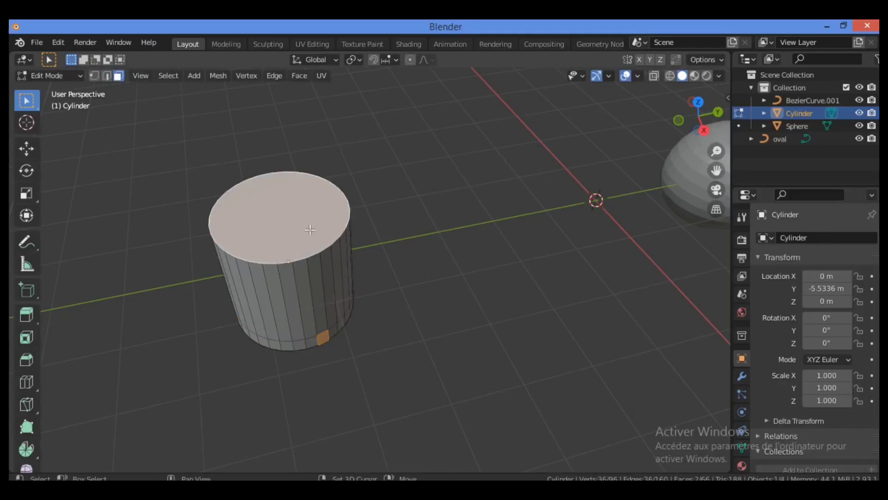
key(shift+alt+c)
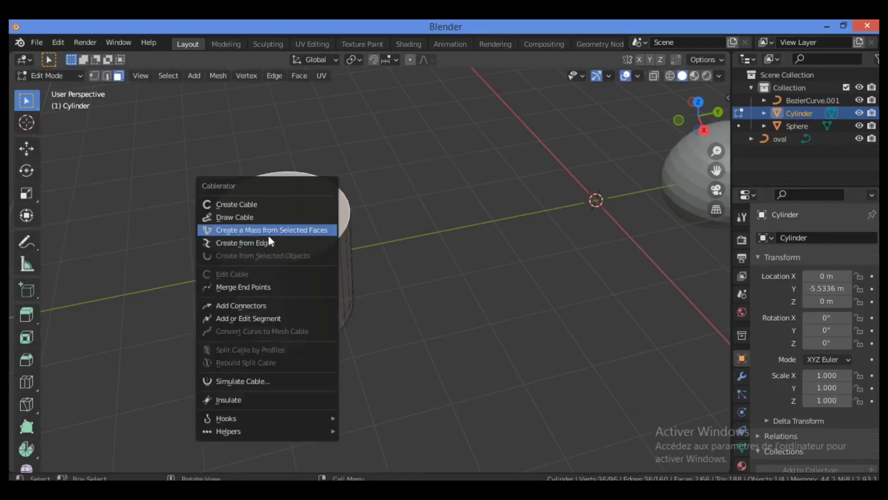
click(288, 231)
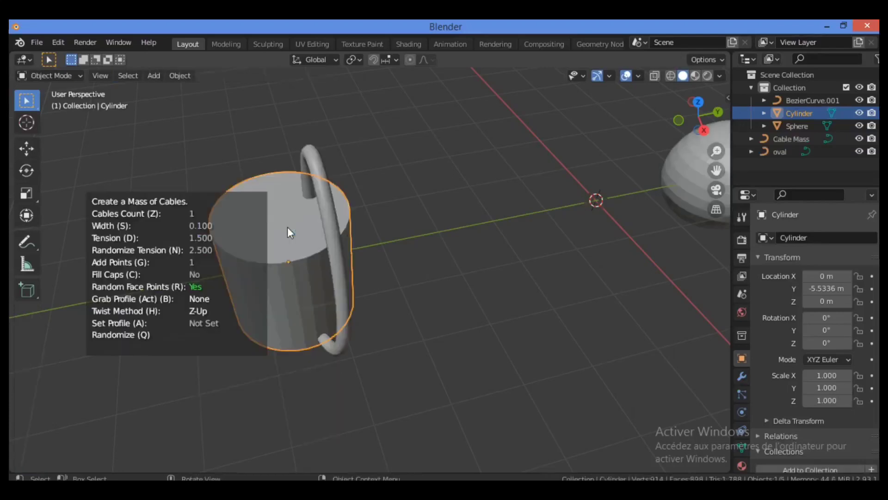
click(692, 110)
mouse_move(696, 126)
mouse_down()
mouse_move(701, 121)
mouse_move(680, 121)
mouse_move(703, 121)
mouse_move(690, 129)
mouse_up()
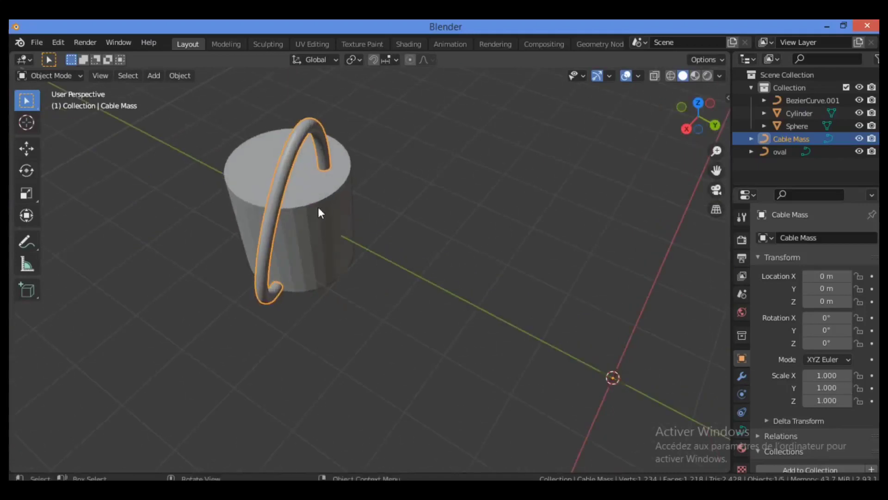
click(149, 202)
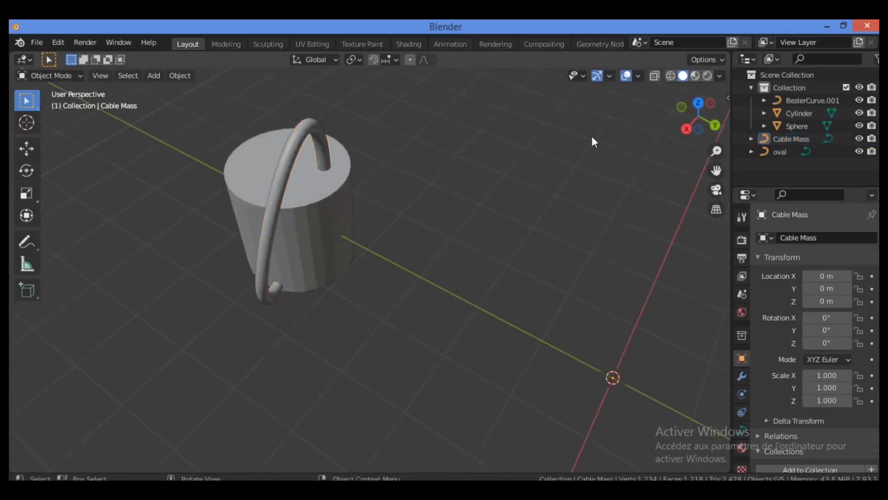
drag(695, 112, 684, 116)
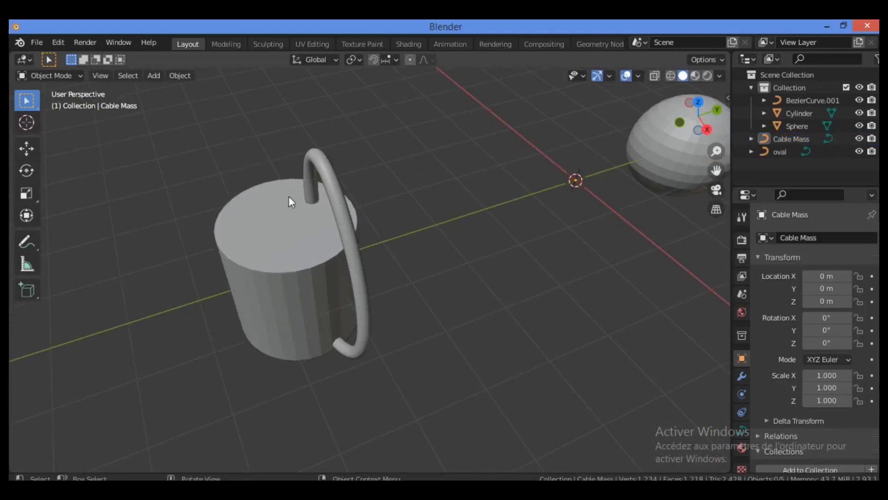
- In Edit Mode on the sphere, select one face near its top and one near its underside
click(267, 229)
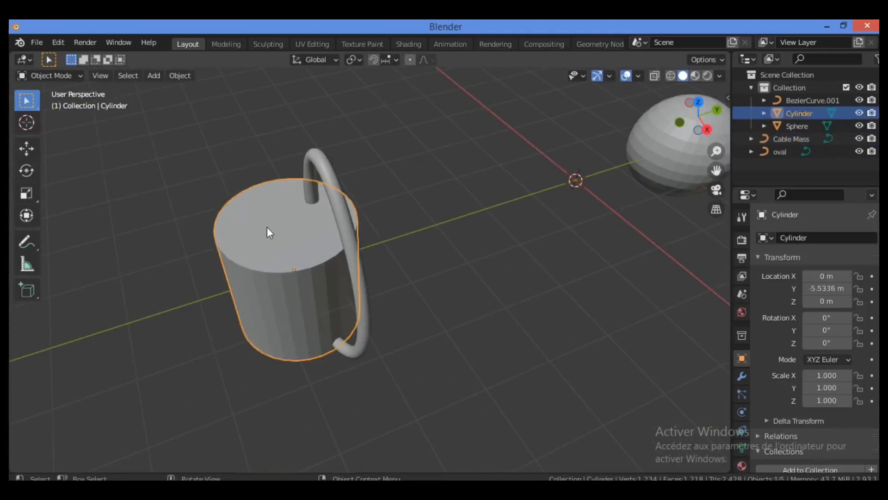
drag(715, 170, 284, 216)
drag(717, 170, 509, 150)
click(302, 117)
key(Tab)
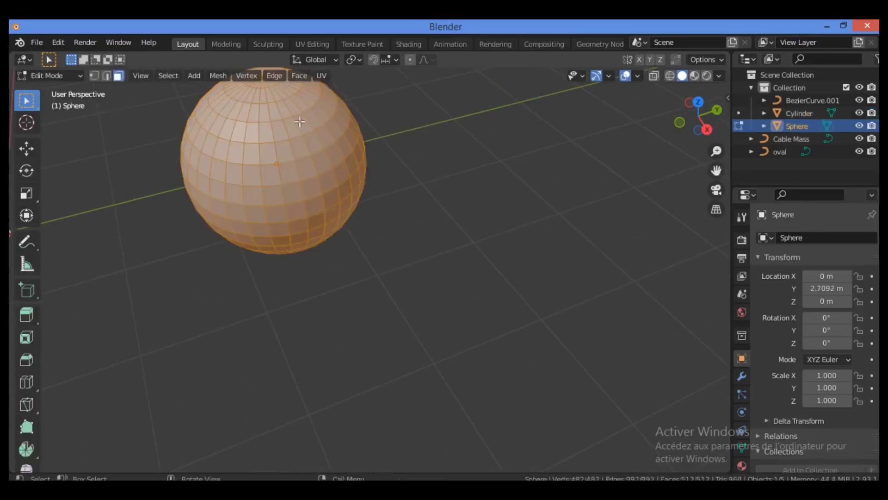
click(265, 115)
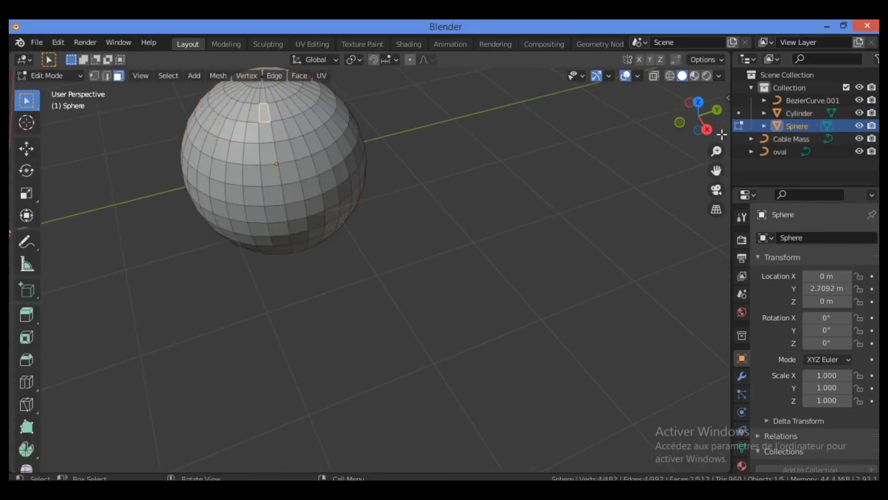
mouse_move(699, 133)
mouse_down()
mouse_move(701, 126)
mouse_move(702, 133)
mouse_up()
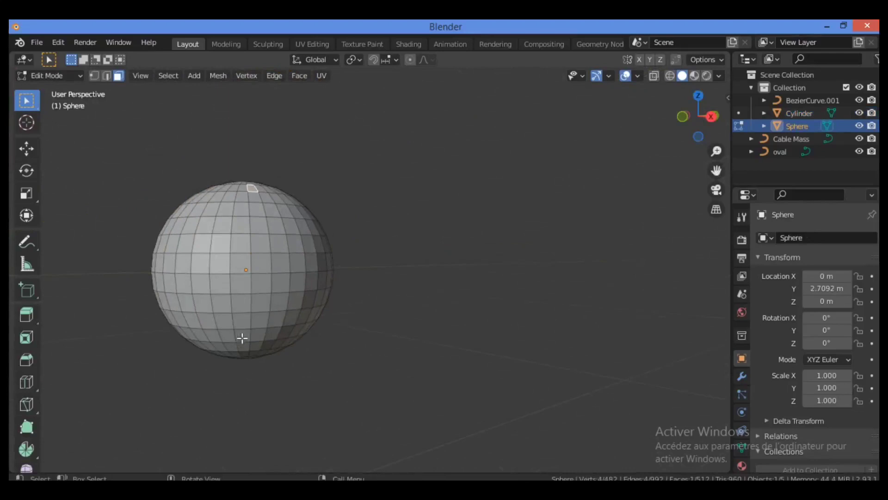
shift+click(257, 335)
- Try creating a cable mass from the sphere's two selected faces, and undo it
key(shift+alt+c)
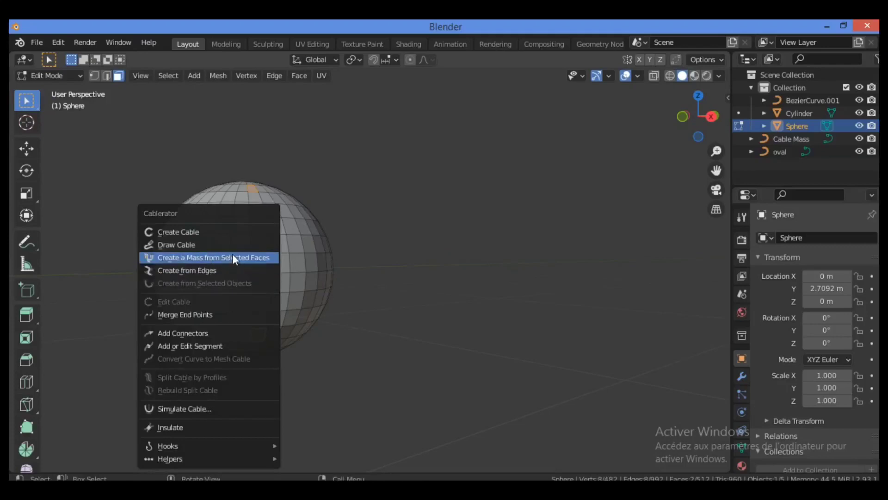
click(233, 259)
click(710, 120)
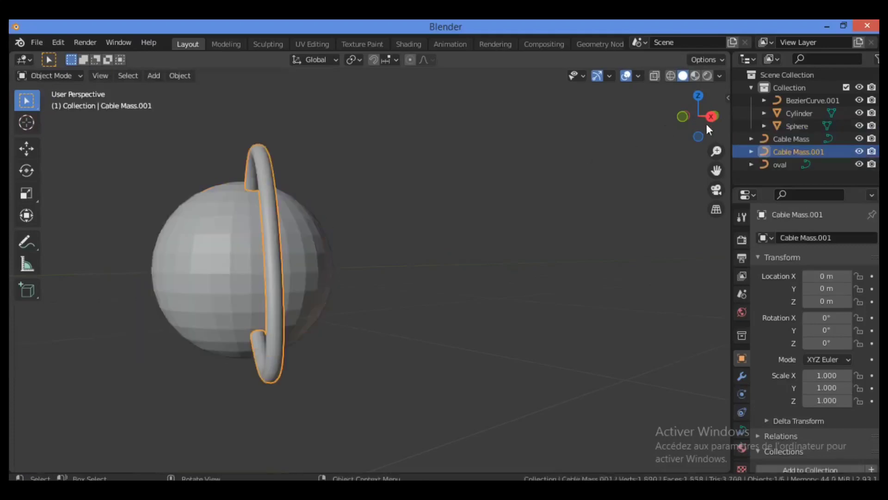
drag(710, 119, 364, 236)
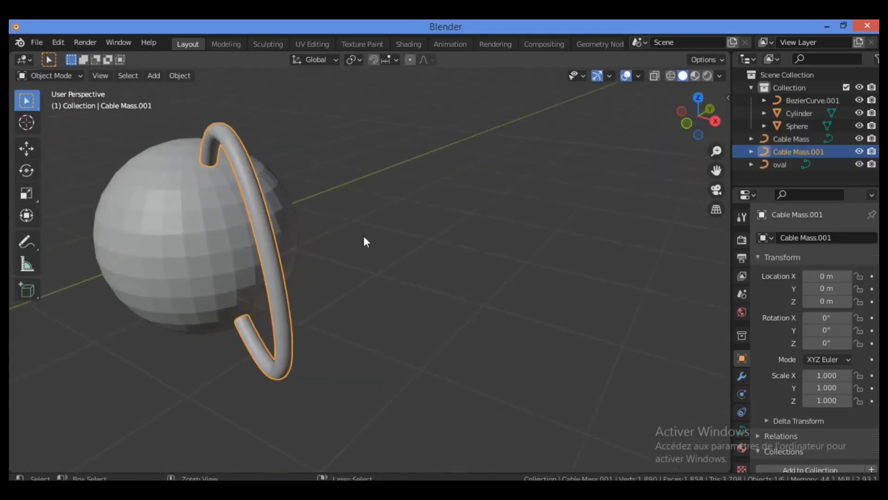
key(ctrl+z)
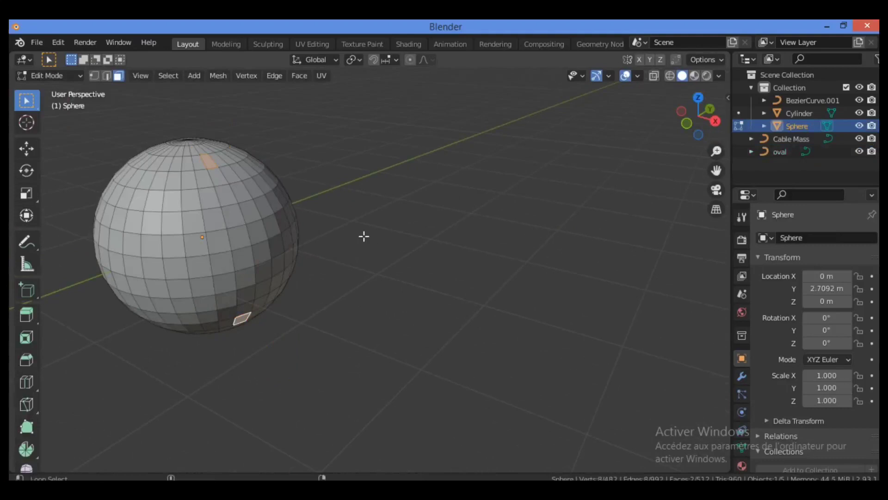
- Create a one-cable mass between the sphere's two selected faces, with width 0.075 and tension 1.633
key(shift+alt+c)
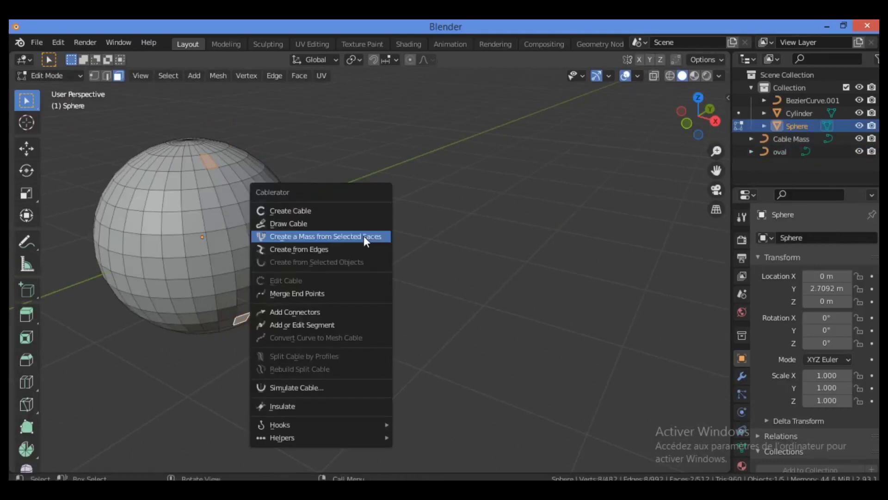
click(338, 236)
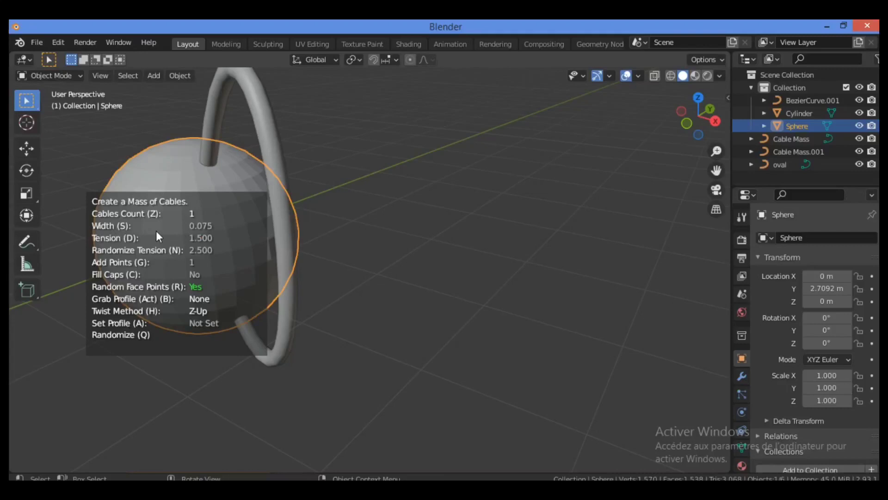
key(s)
mouse_move(171, 226)
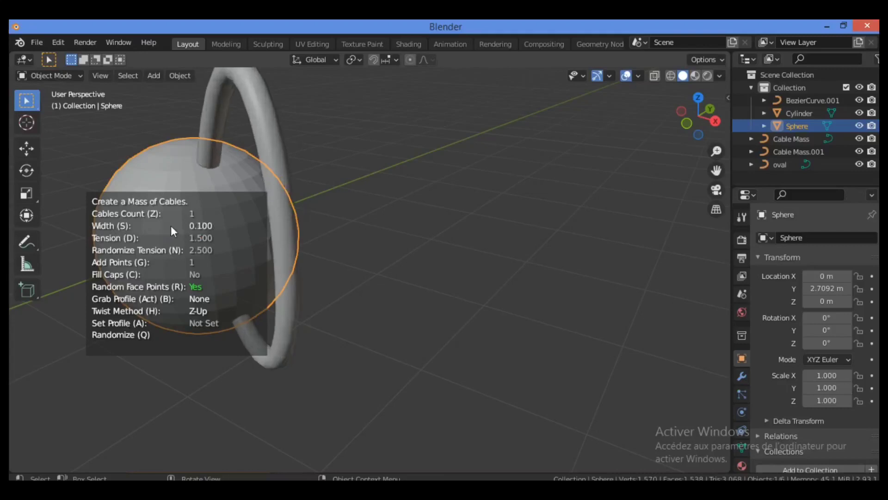
mouse_move(153, 237)
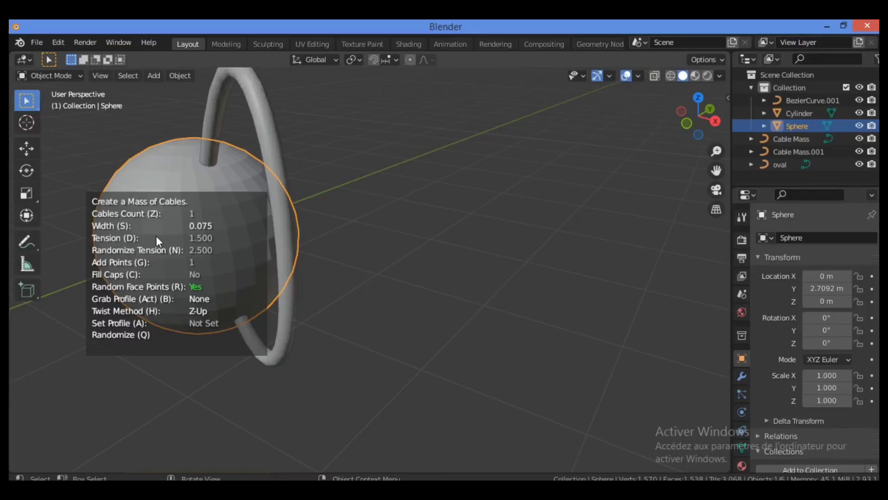
click(155, 233)
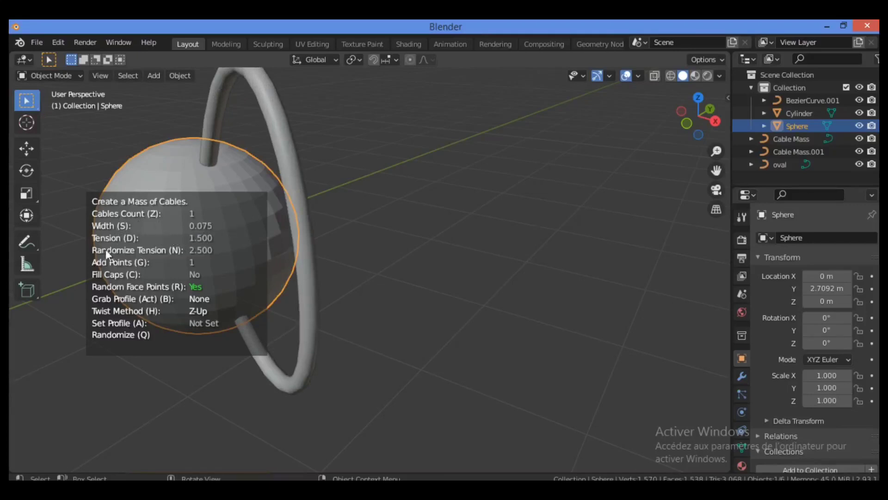
key(d)
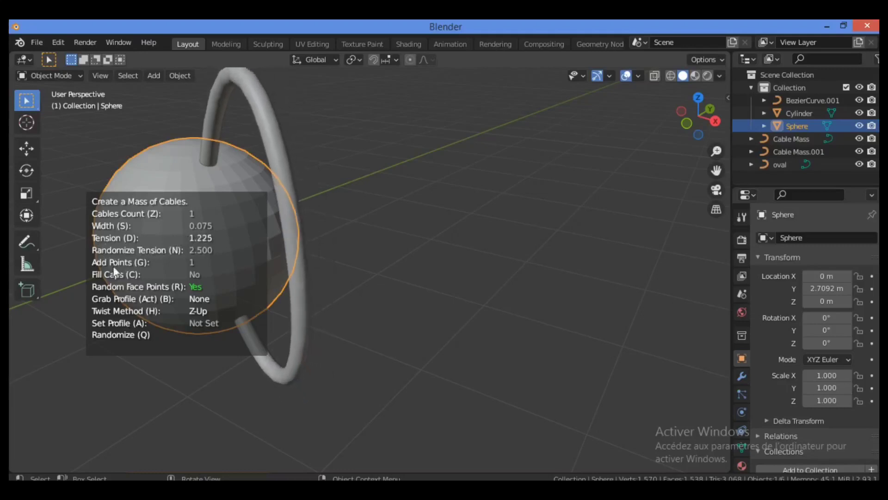
click(170, 253)
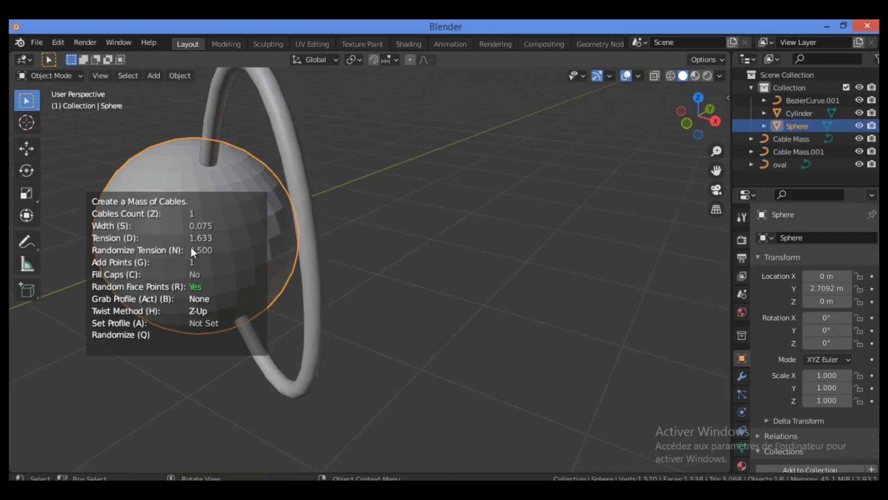
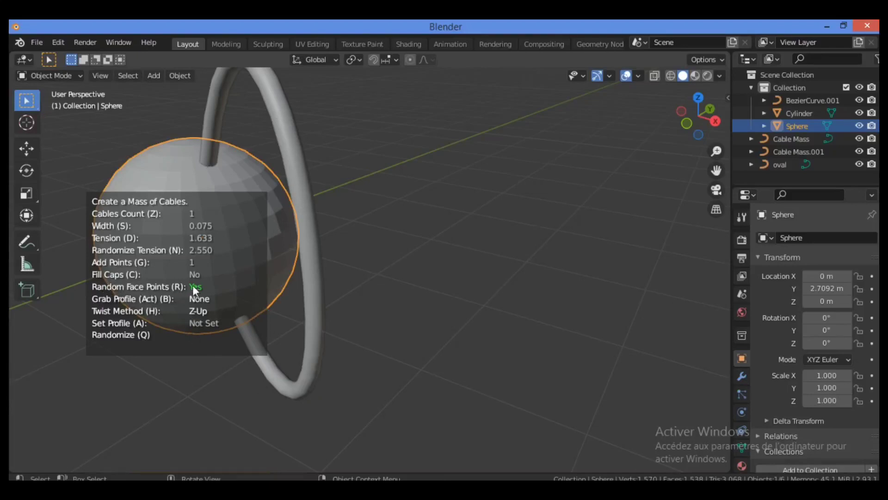
- Toggle Random Face Points for the sphere's cable mass several times and leave it set to No
key(r)
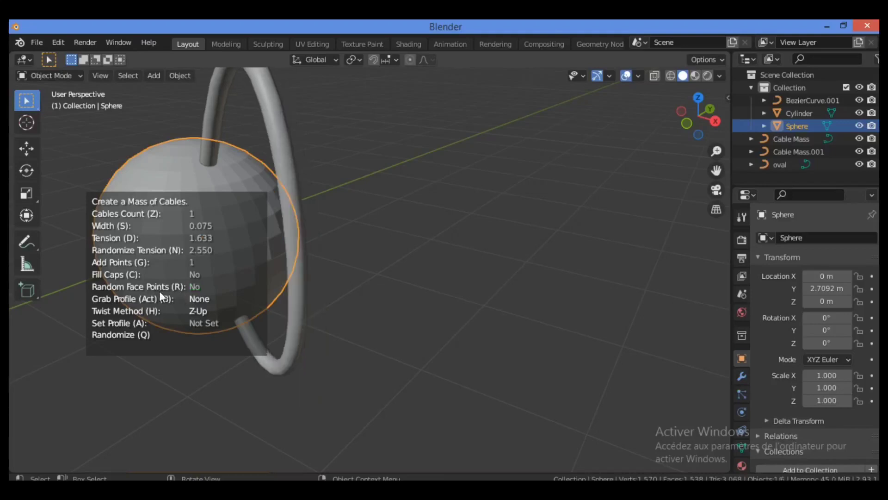
key(r)
key(r)
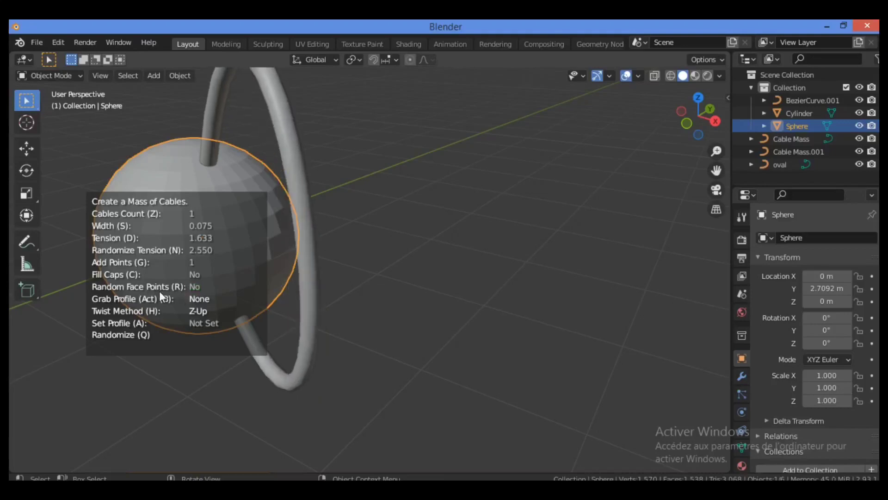
key(r)
key(r)
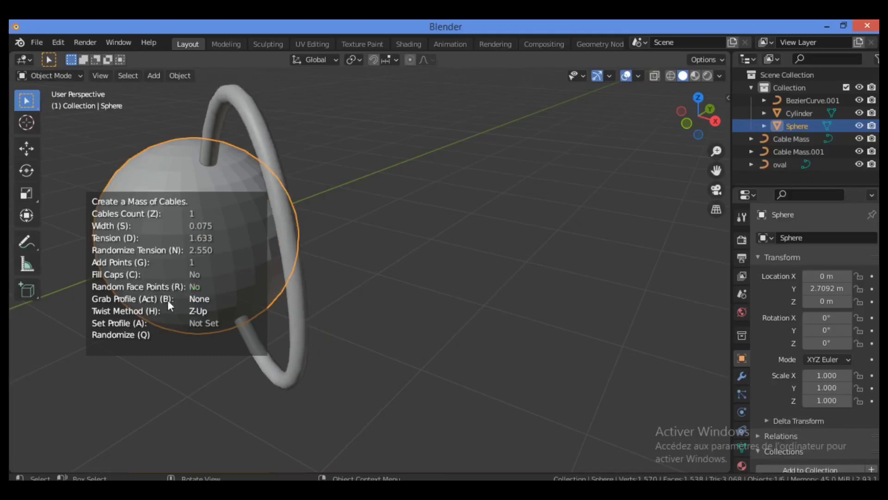
key(r)
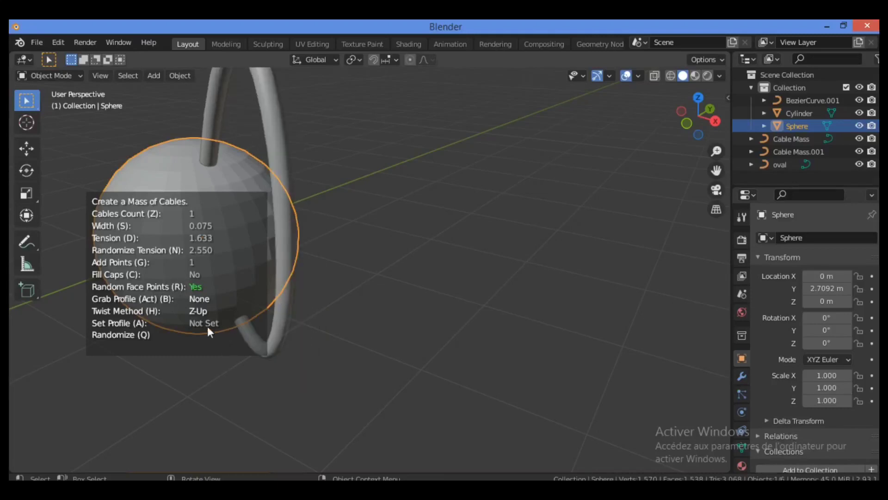
key(r)
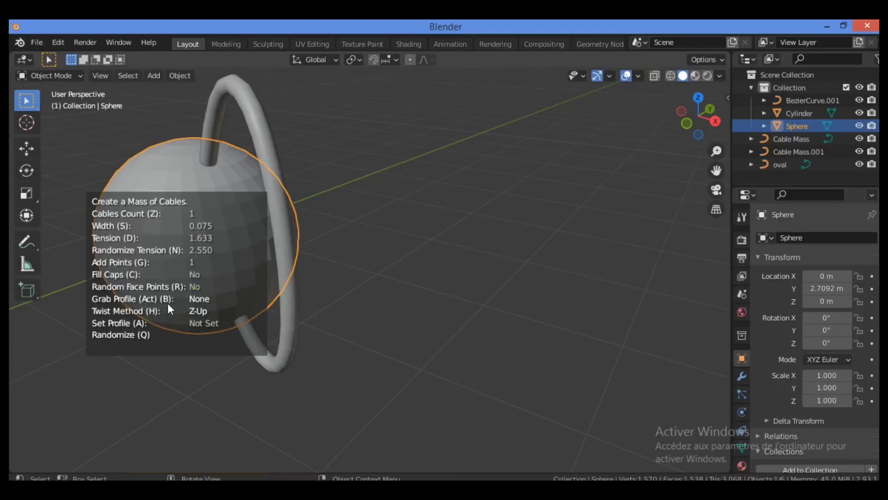
- Try oval and BezierCurve.001 as the grabbed profile of the sphere's cable, and return it to None
key(b)
key(b)
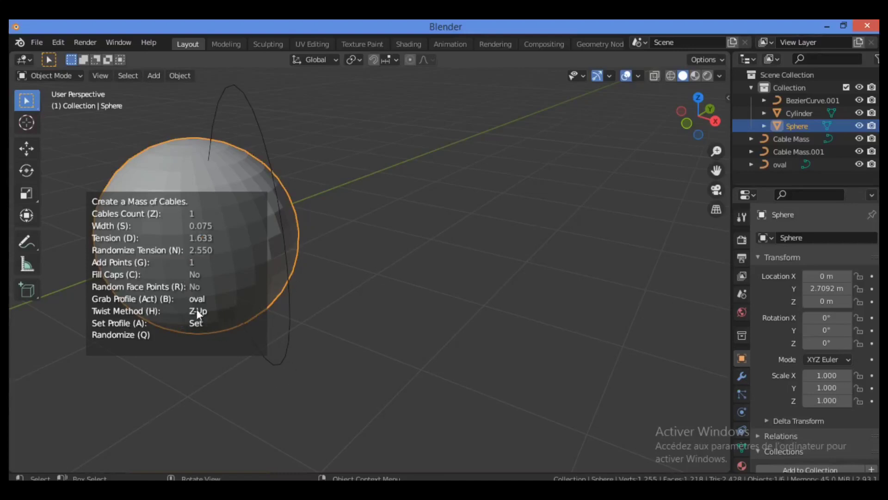
key(b)
key(b)
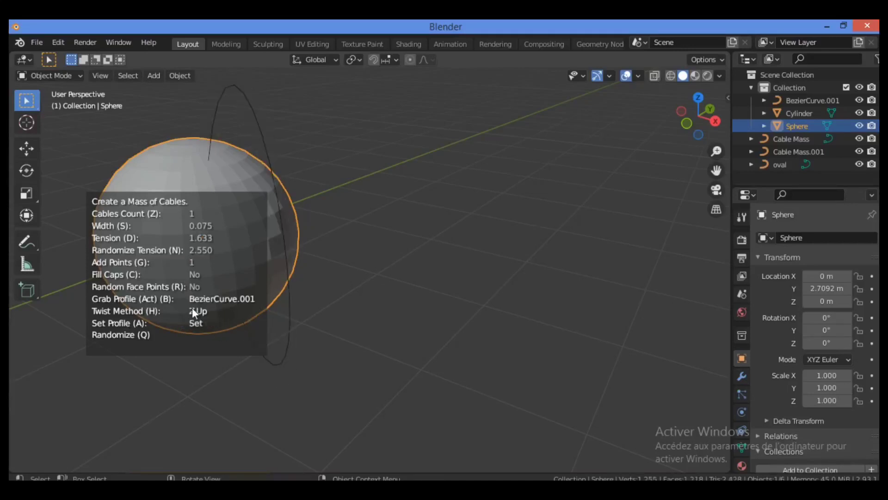
key(b)
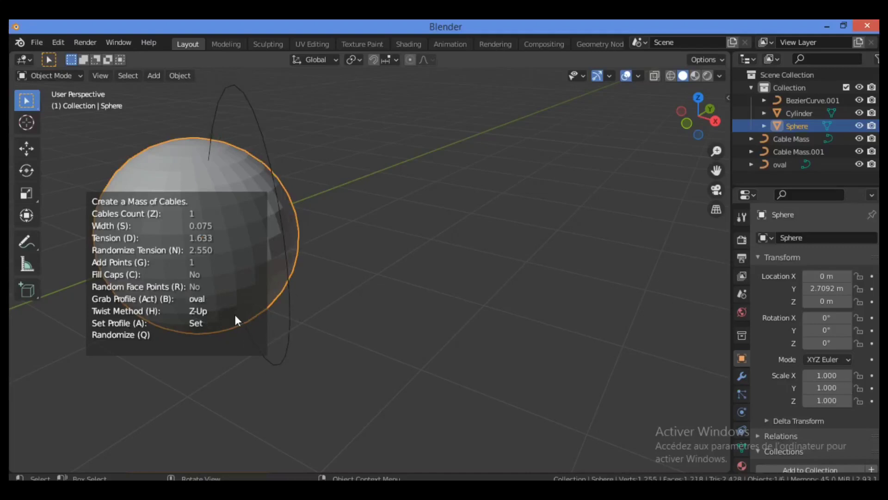
key(b)
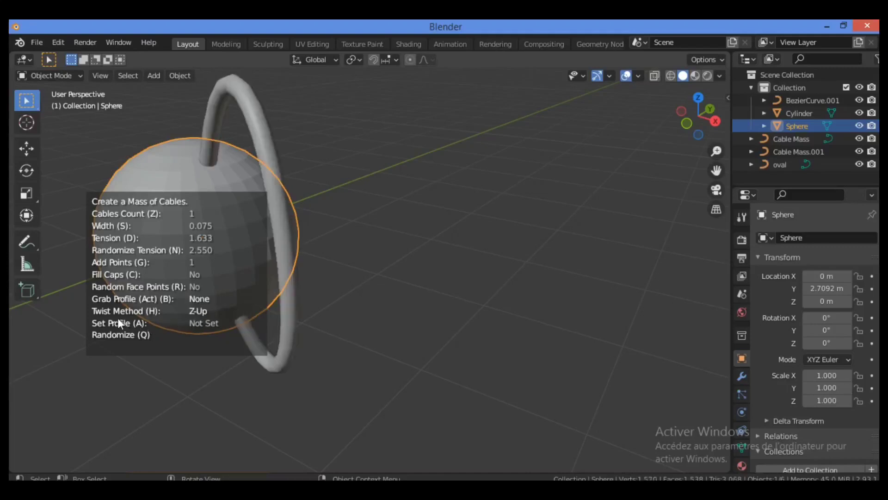
- Set the twist method of the sphere's cable to Minimum and try the Set Profile option
key(h)
key(h)
key(h)
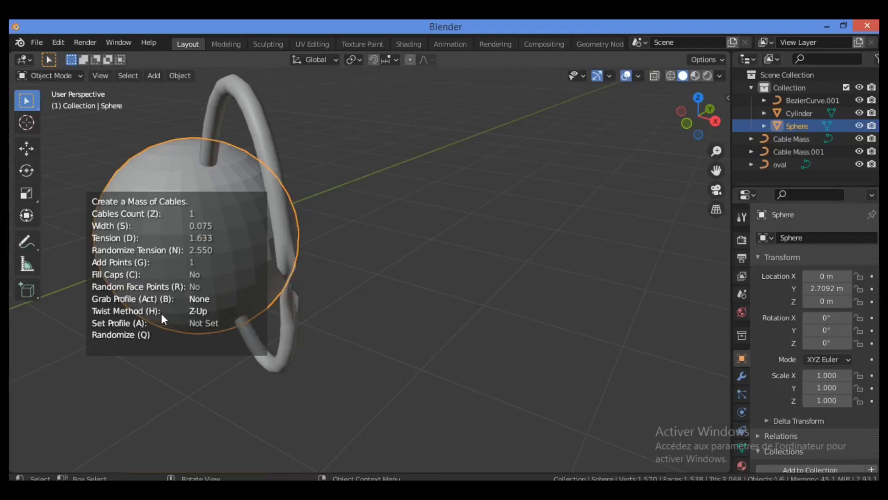
key(h)
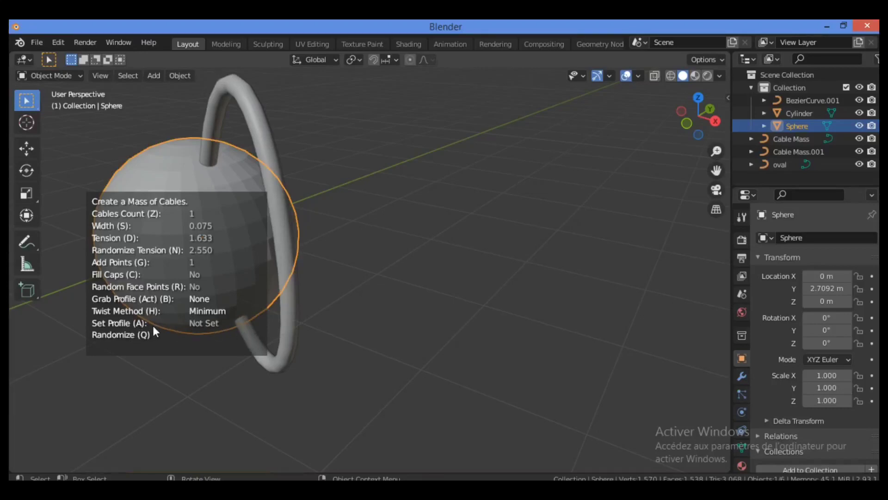
key(a)
click(230, 302)
- Randomize the shape of the sphere's cable several times and confirm the cable mass
key(q)
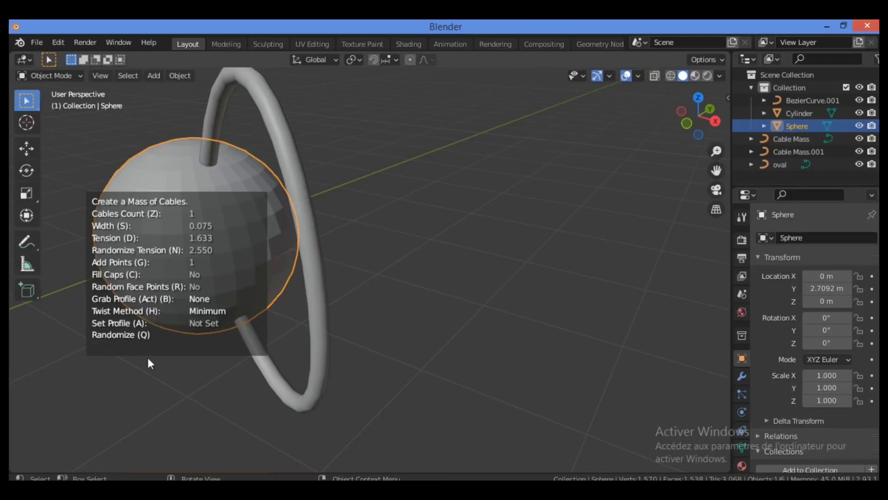
key(q)
key(q)
key(q)
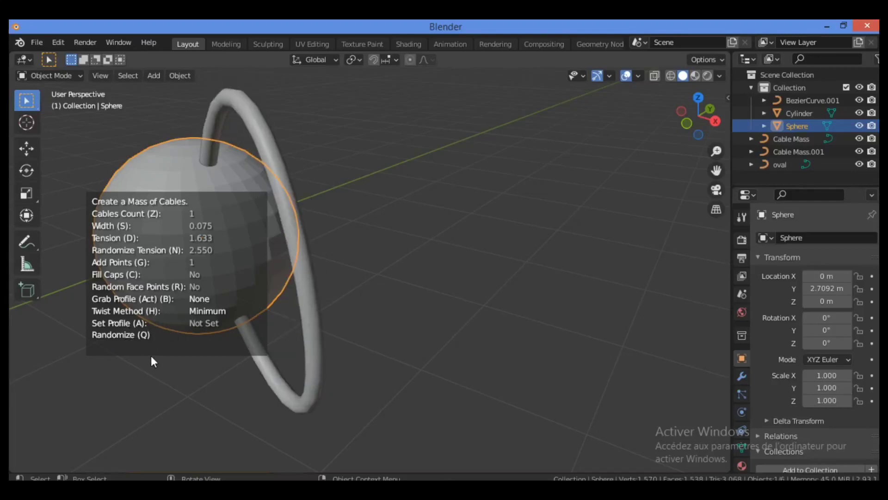
key(q)
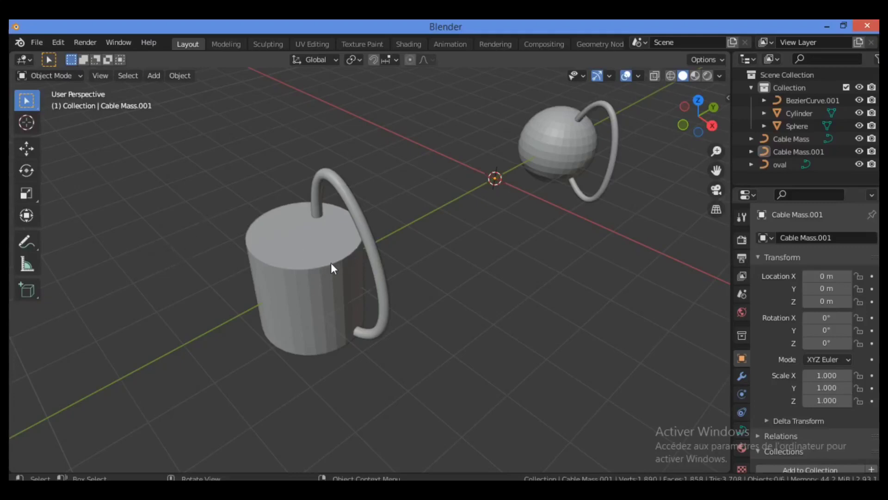
- Enter Edit Mode on the cylinder, undo the last face selection and switch to edge selection
click(301, 252)
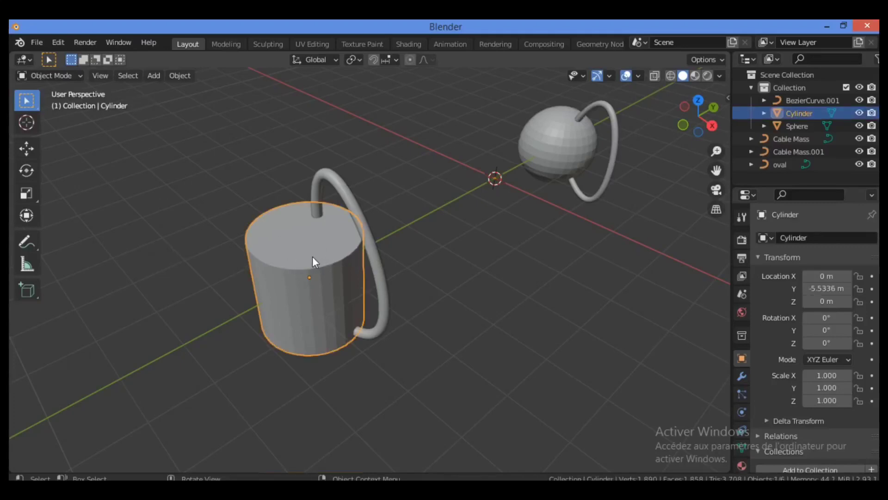
key(Tab)
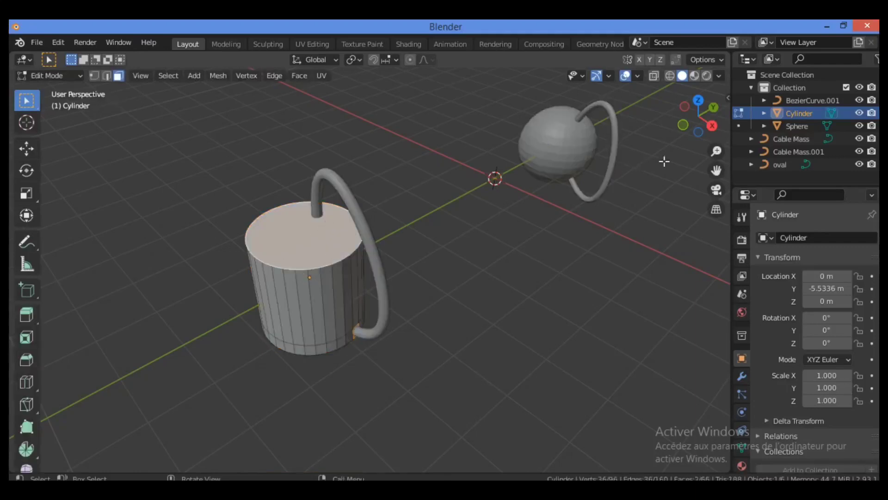
drag(716, 151, 720, 159)
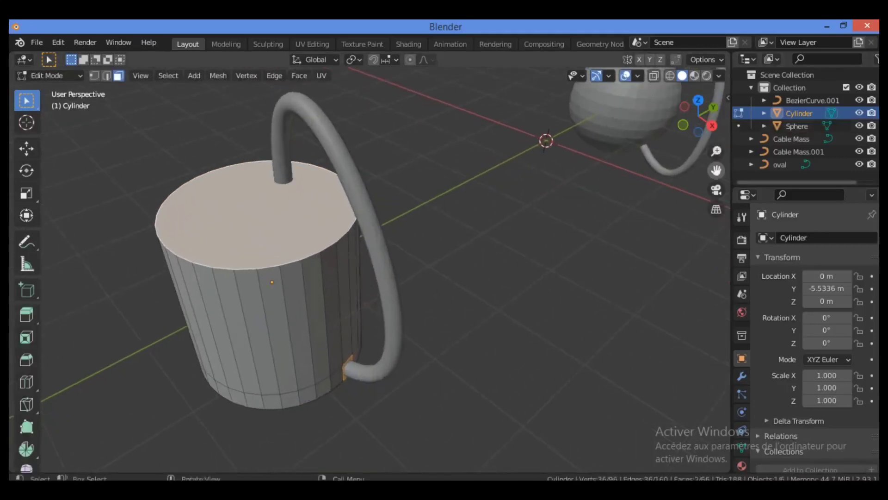
shift+middle_drag(380, 365, 300, 307)
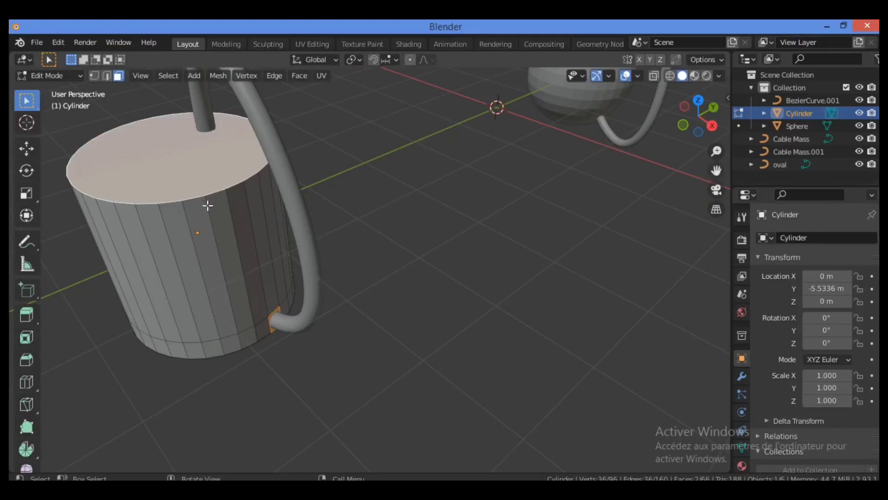
key(ctrl+z)
click(106, 75)
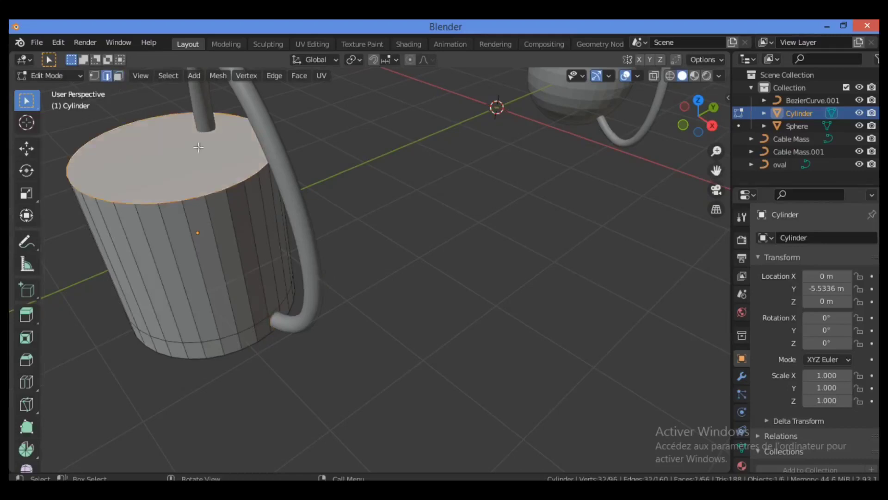
- Select four neighbouring front edges on the cylinder's top rim and five neighbouring edges on the loop cut near its base
click(191, 200)
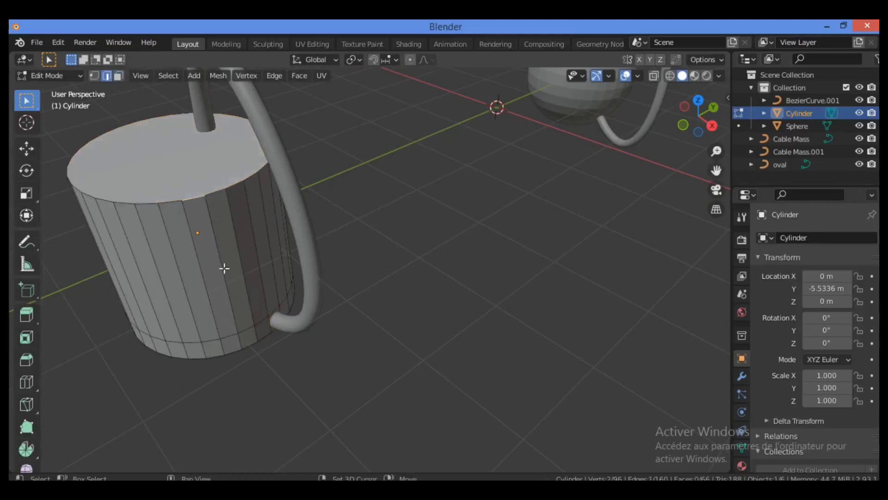
shift+click(221, 338)
shift+click(196, 343)
shift+click(175, 342)
shift+click(244, 333)
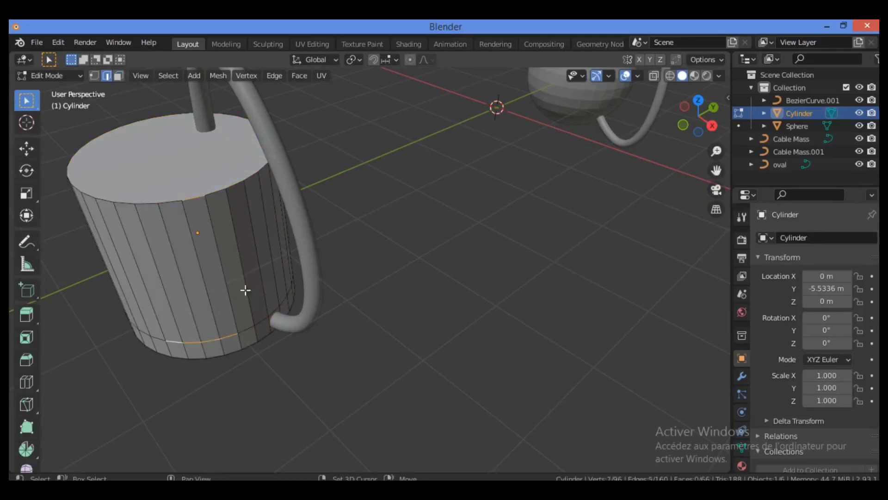
shift+click(171, 200)
shift+click(147, 202)
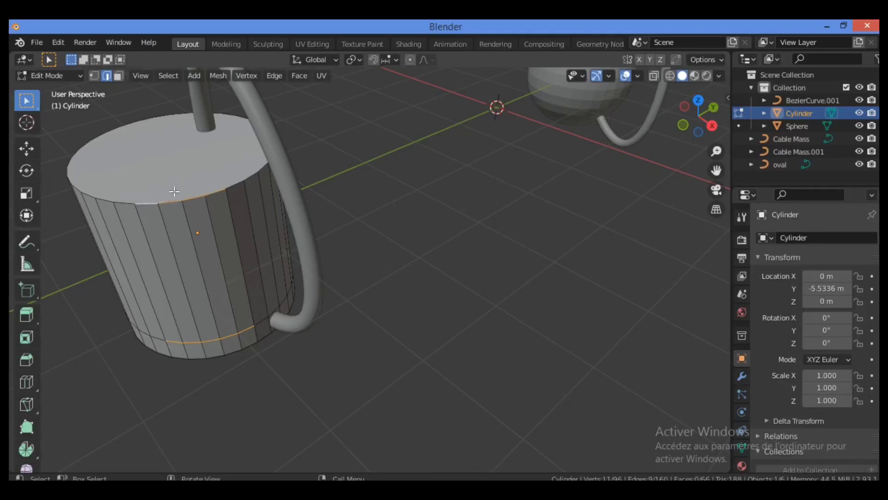
- Create cables of width 0.100 from the cylinder's selected edges, confirm them and clear the selection
key(shift+alt+c)
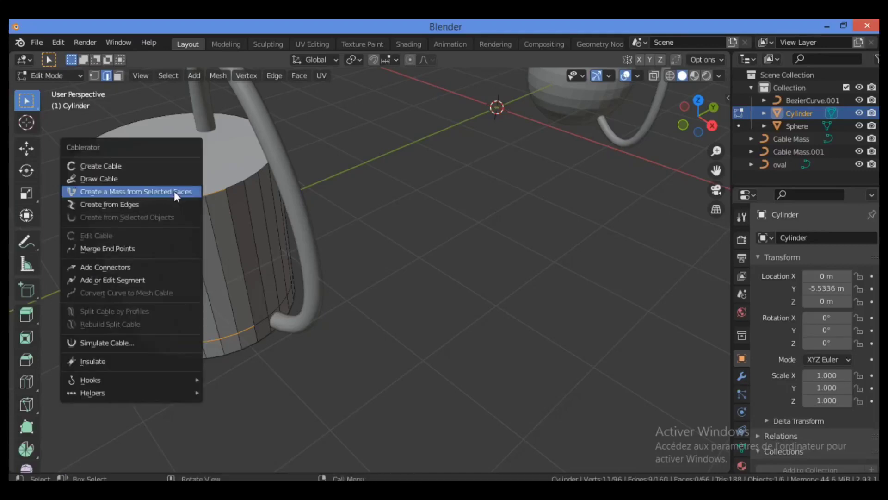
click(137, 204)
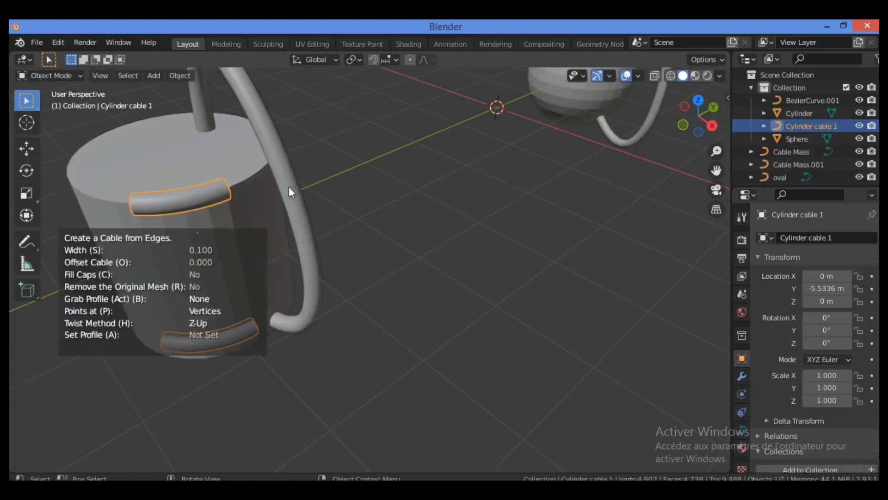
click(654, 95)
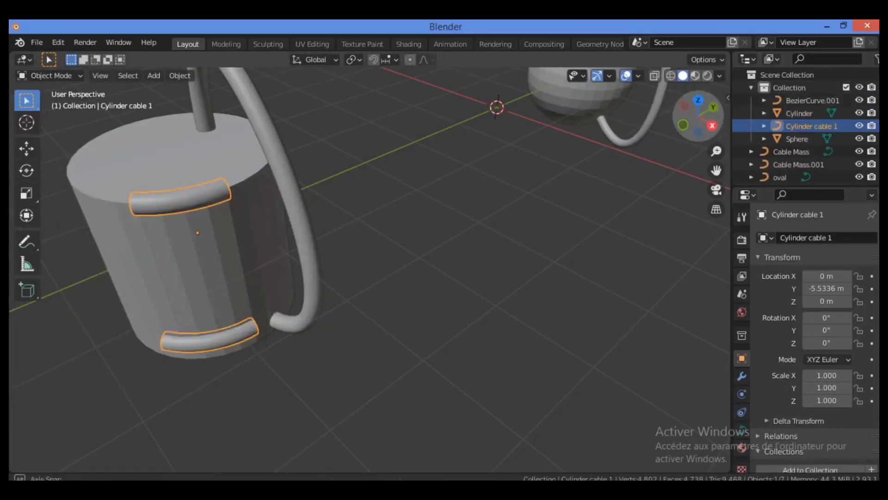
drag(698, 115, 671, 141)
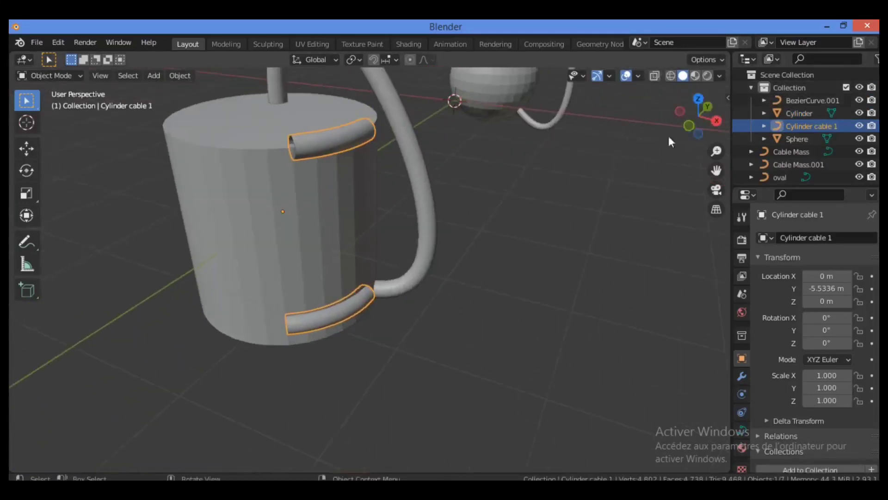
click(388, 199)
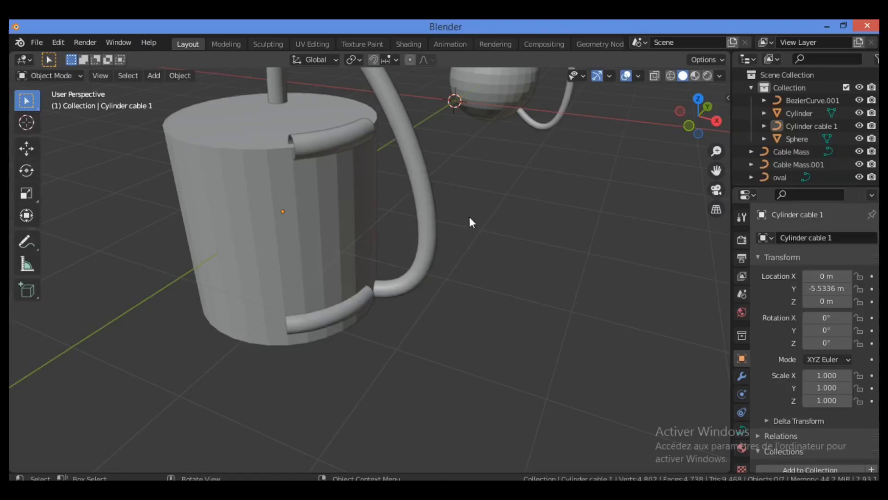
- Select the cylinder and the sphere and create a cable between them with Create from Selected Objects
middle_drag(469, 218, 330, 195)
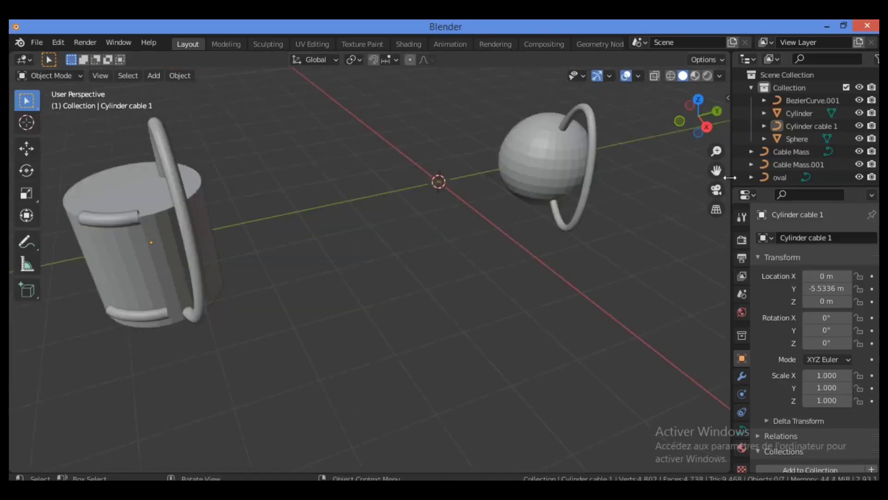
drag(716, 170, 432, 194)
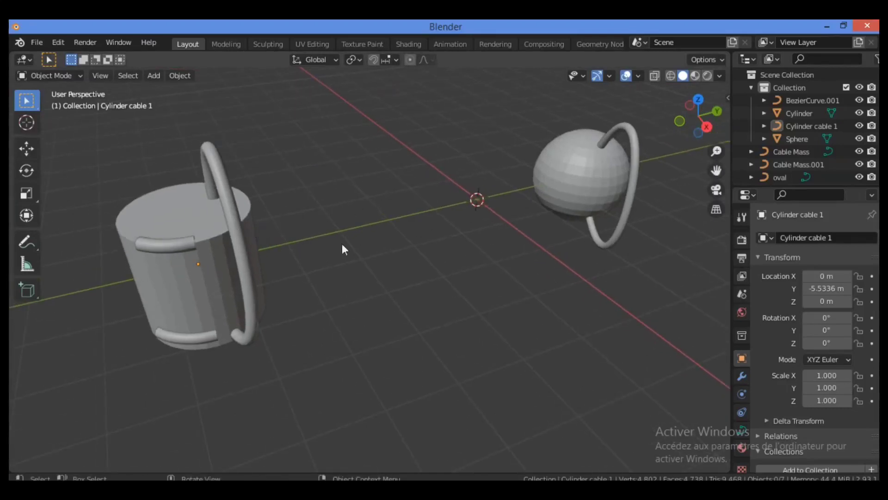
click(203, 207)
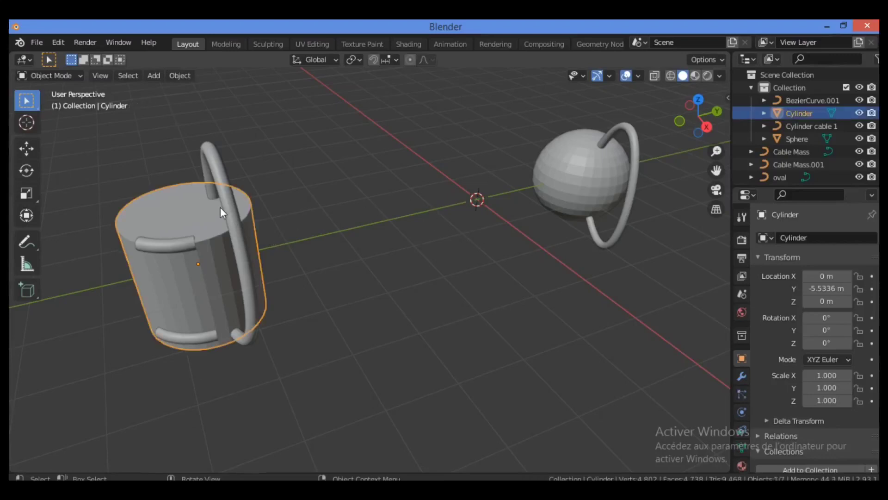
shift+click(602, 181)
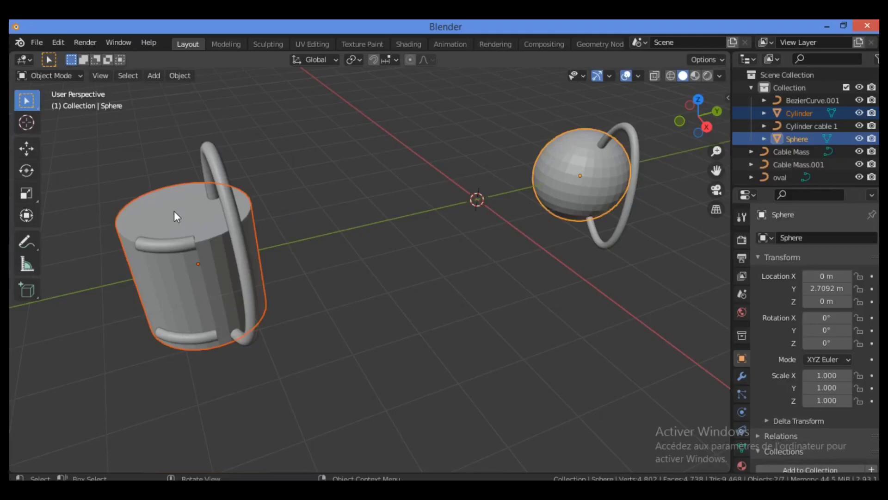
key(shift+alt+c)
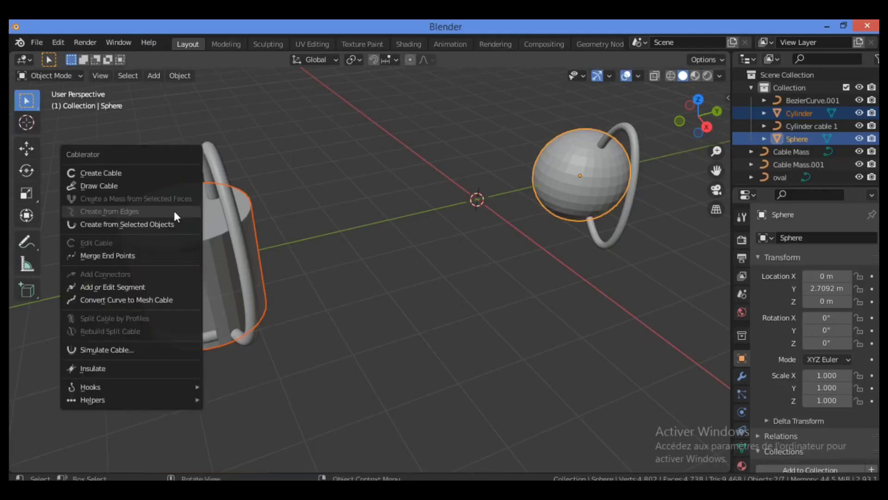
click(153, 223)
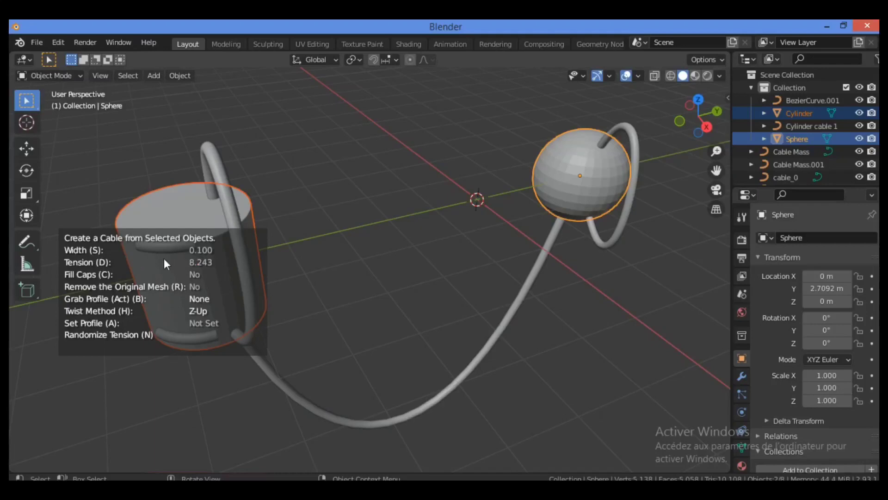
- Set the new cable's width to 0.158 and its tension to 7.826
key(s)
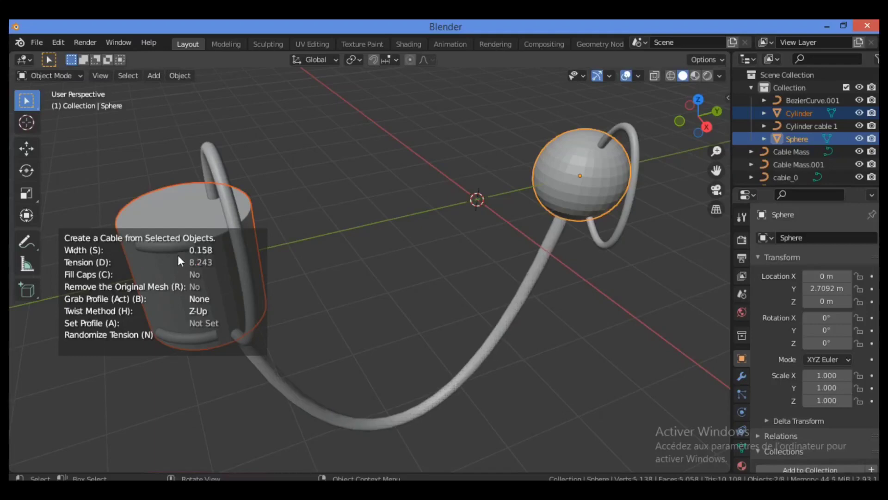
mouse_move(180, 270)
click(169, 282)
key(d)
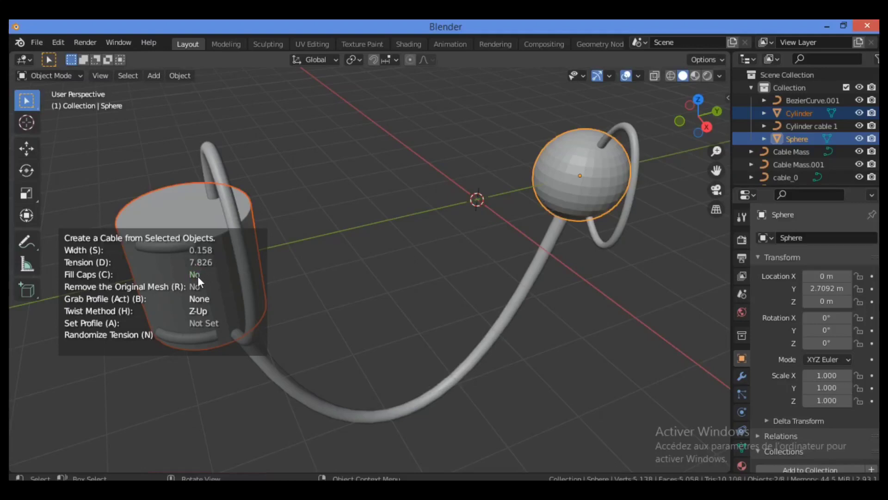
- Try the available curve profiles, including BezierCurve.001, on the new cable and return the grabbed profile to None
key(c)
key(b)
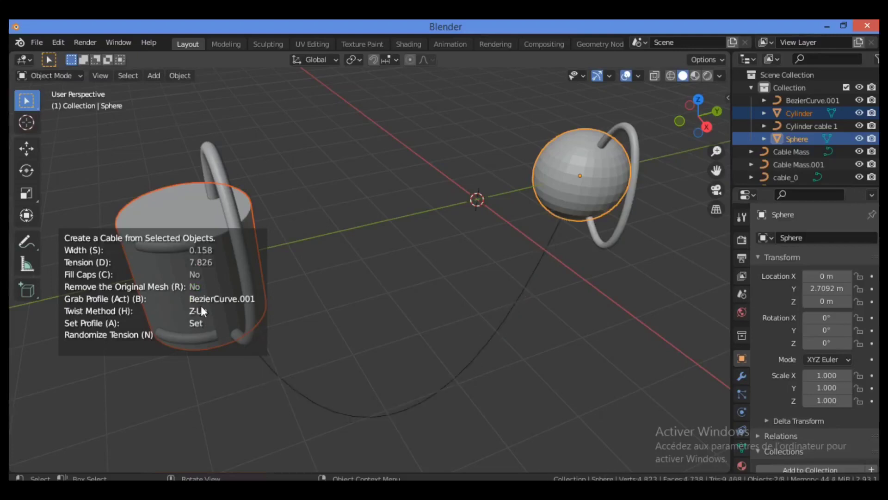
key(b)
key(b)
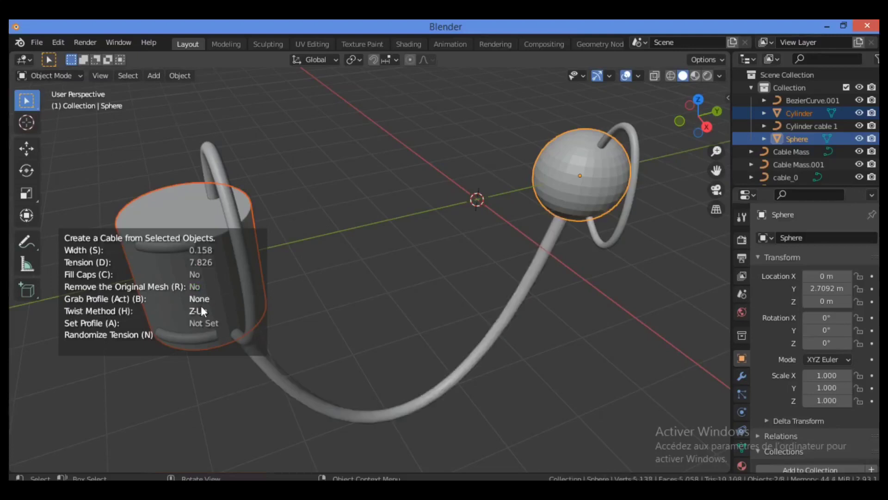
key(b)
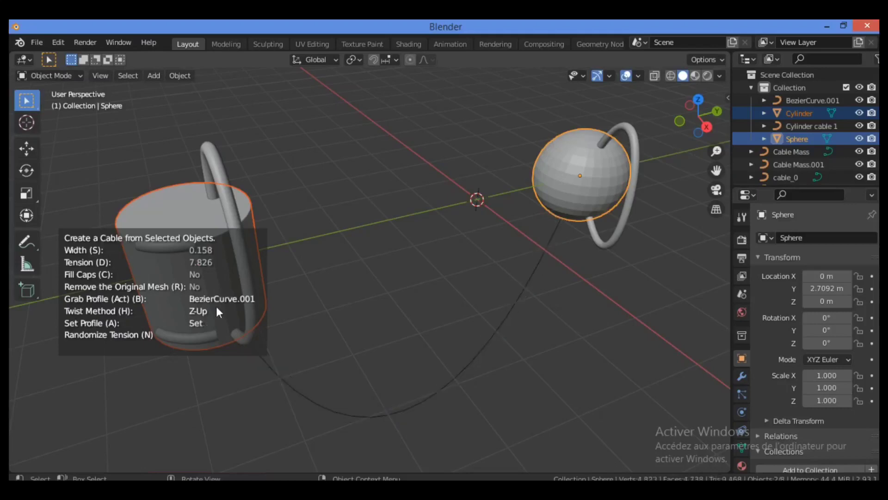
key(b)
key(b)
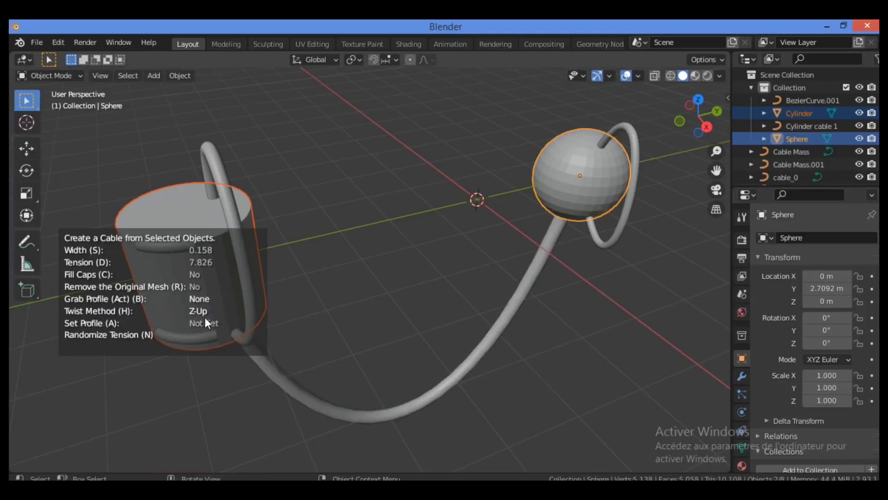
- Cycle through the cable's twist methods and set the method to Minimum
key(h)
key(h)
key(h)
key(h)
- Randomize the cable's tension repeatedly until it is 3.361 and confirm the cable between the cylinder and sphere
key(n)
key(n)
key(n)
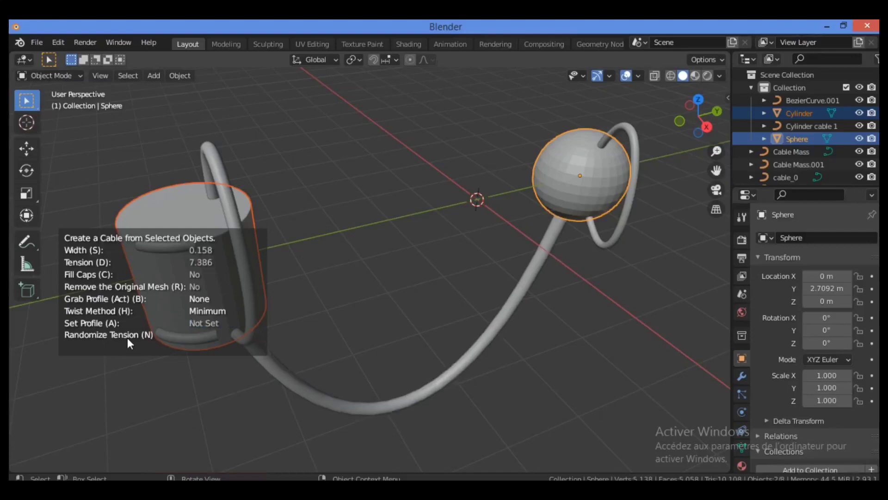
key(n)
key(n)
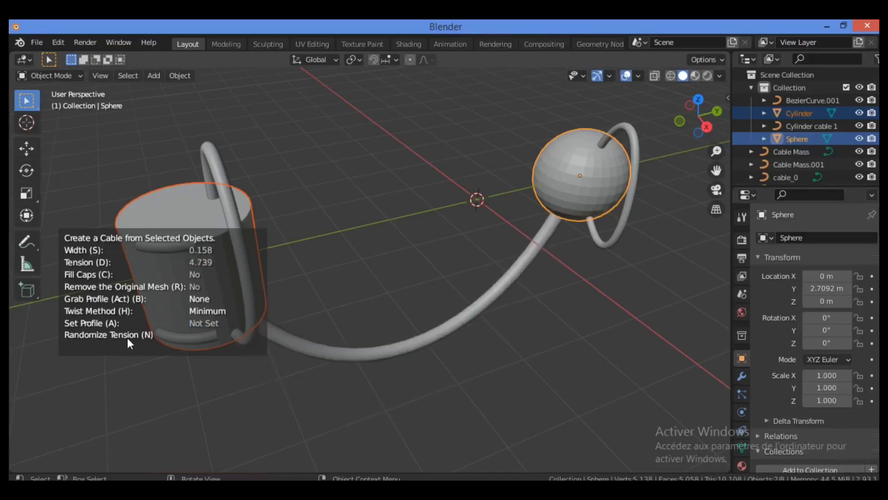
key(n)
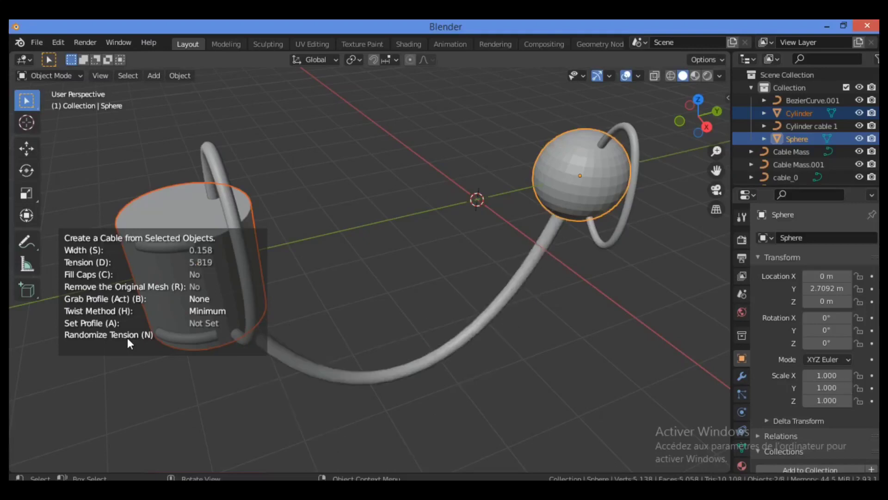
key(n)
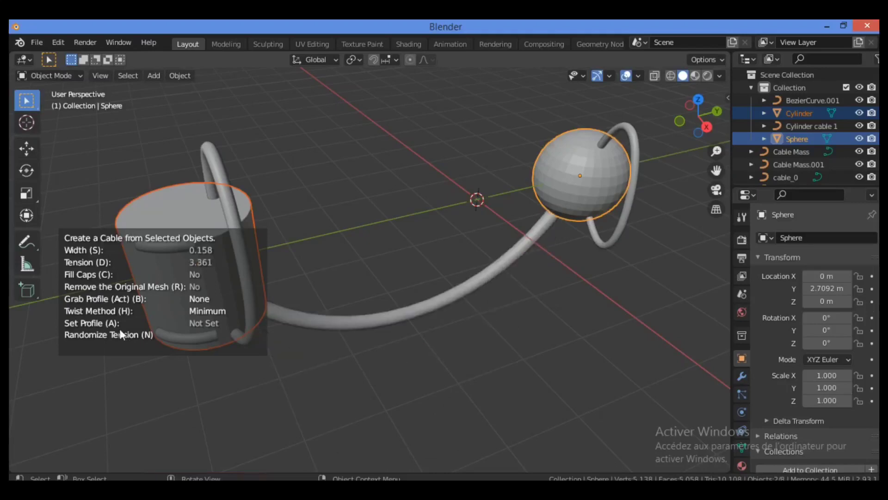
click(202, 279)
- Open the cable between the cylinder and sphere with Edit Cable and set its width to 0.208
key(shift+alt+c)
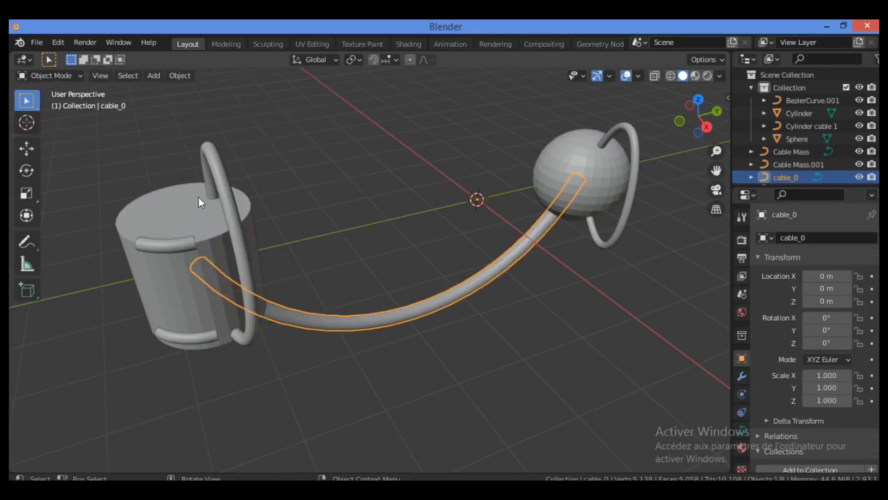
key(shift+alt+c)
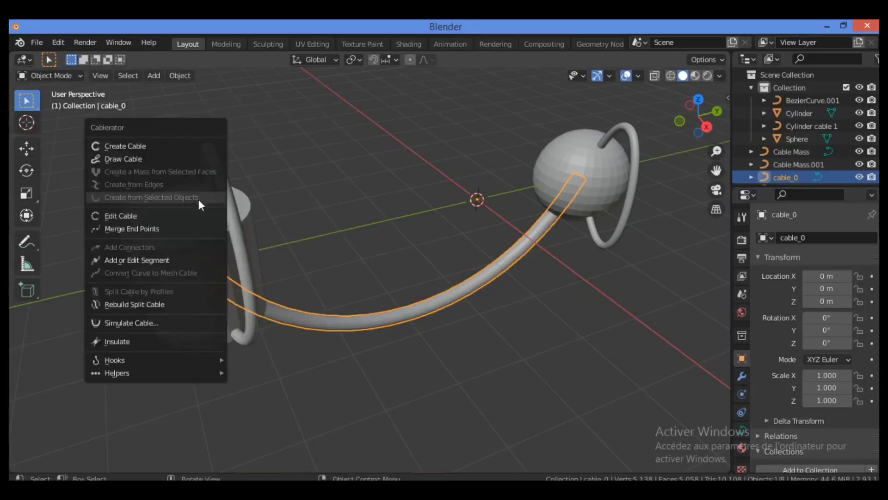
click(193, 217)
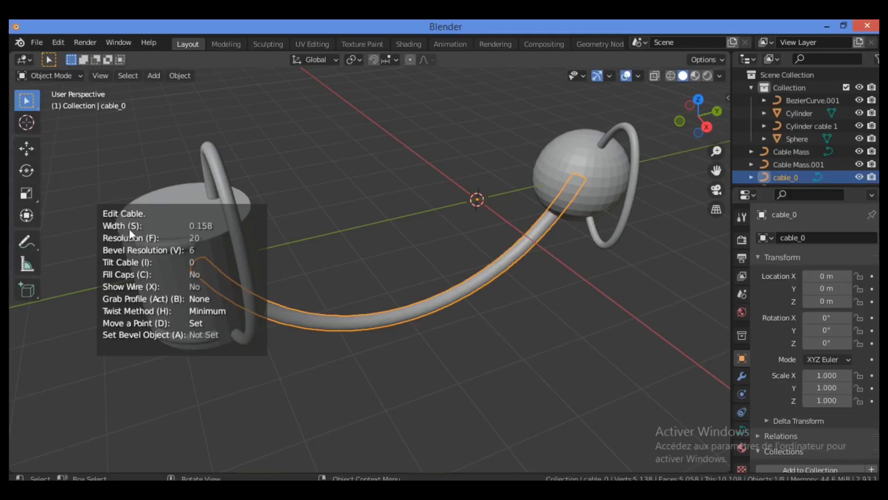
key(s)
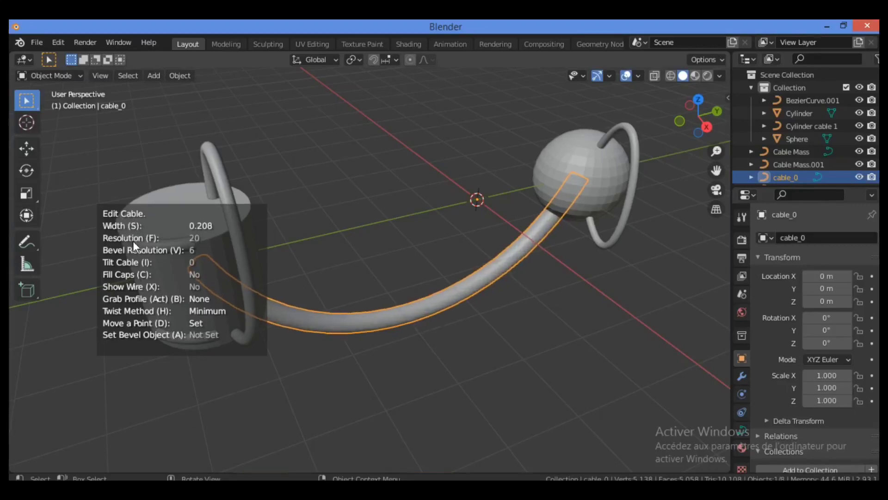
click(132, 240)
- Set the cable's resolution to 19 and bevel resolution to 5, enable Fill Caps and confirm the edit
key(f)
scroll(210, 270, up, 1)
scroll(283, 253, up, 1)
scroll(231, 262, down, 2)
scroll(88, 282, down, 1)
key(v)
key(c)
click(220, 274)
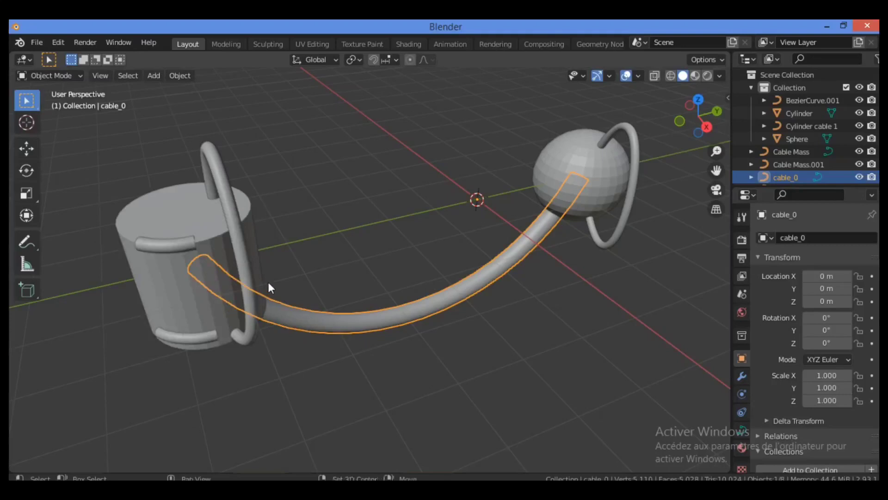
- Reopen the cable with Edit Cable and switch its wire display on and back off
key(shift+alt+c)
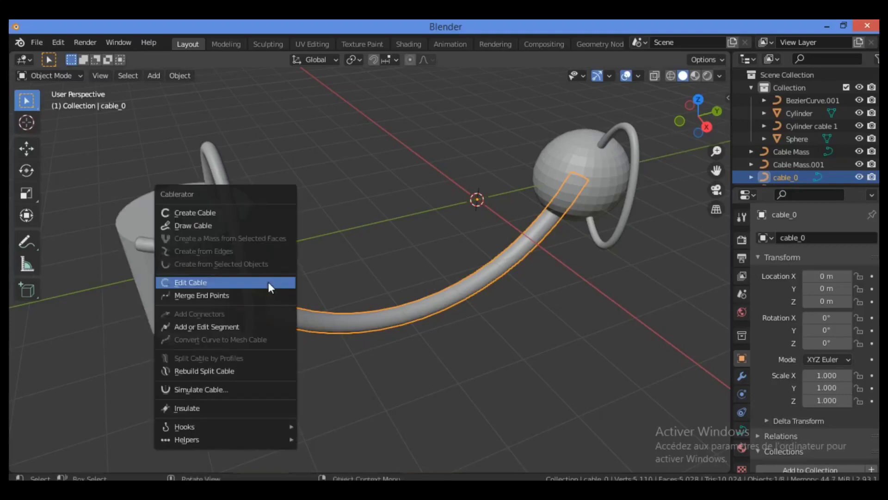
click(268, 282)
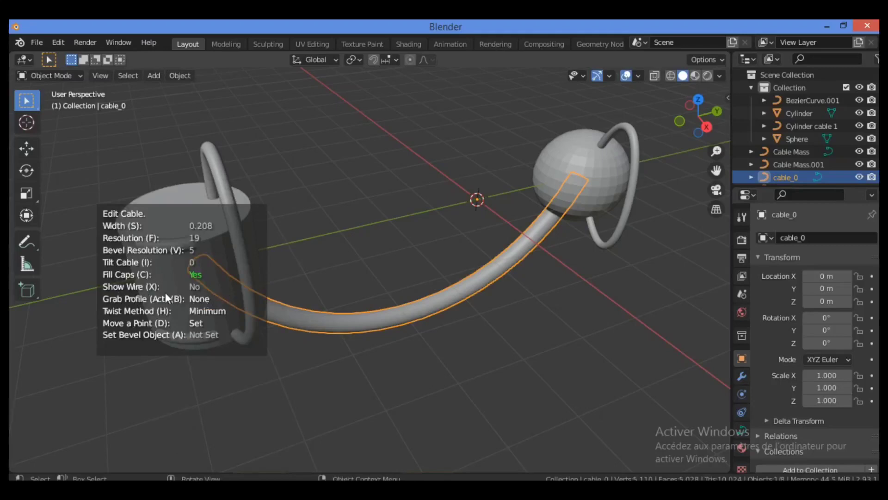
key(x)
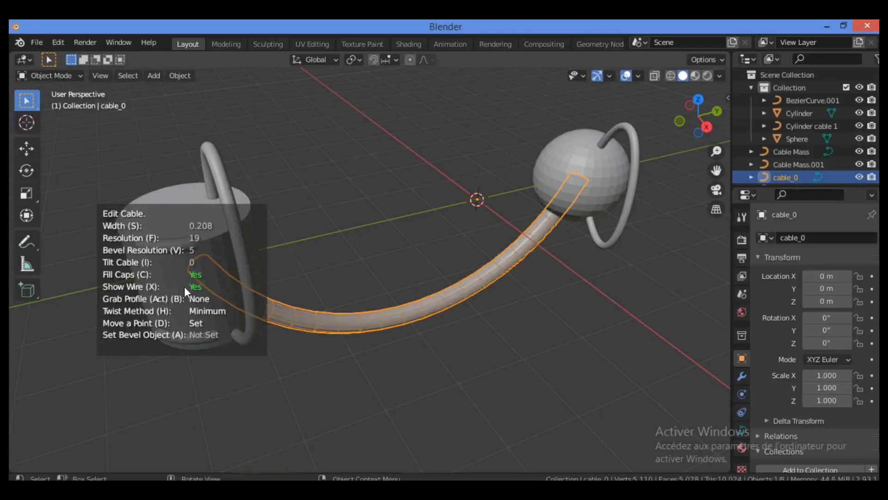
key(x)
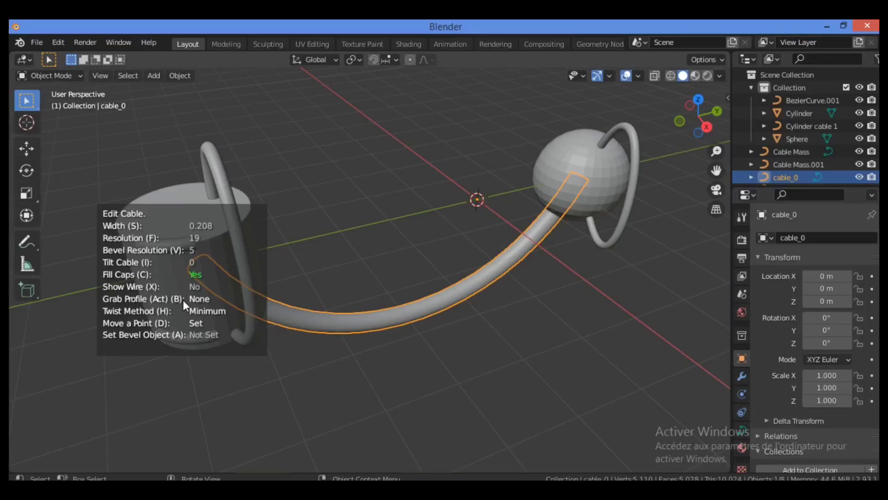
- Try the oval profile on the cable and return the grabbed profile to None
key(b)
key(b)
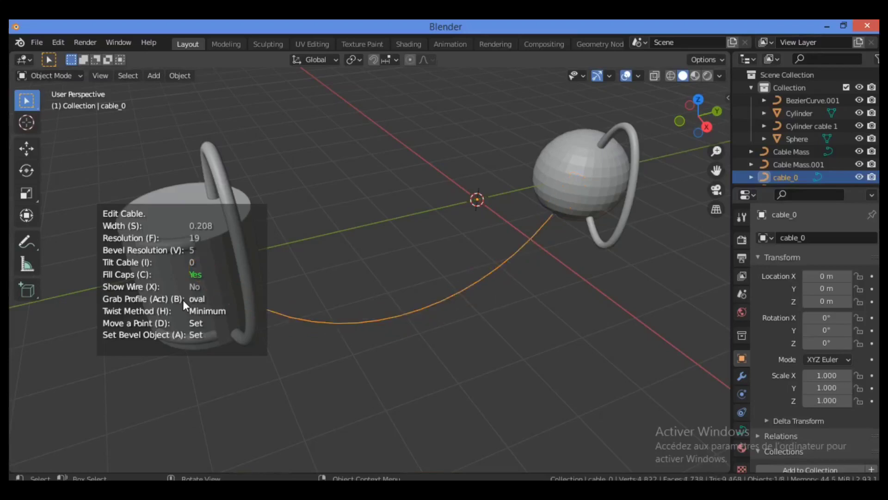
key(b)
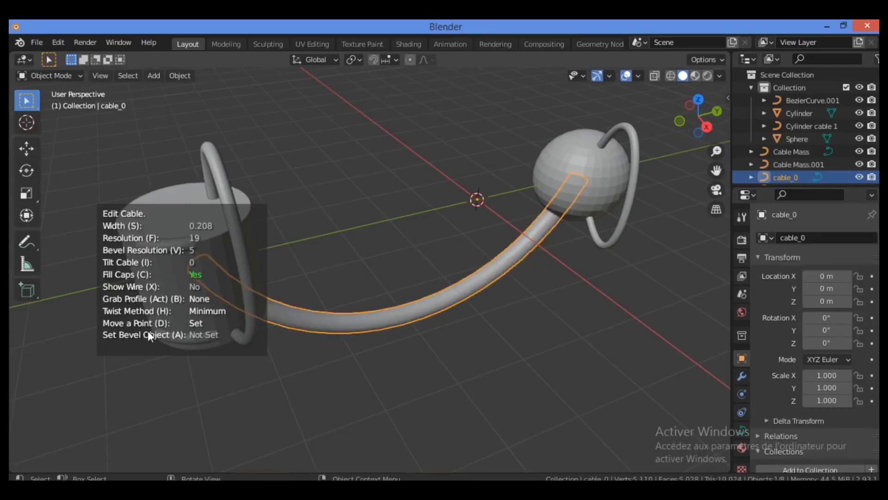
- Move the cable's end point at the cylinder slightly lower on the cylinder's side
key(d)
drag(152, 329, 220, 281)
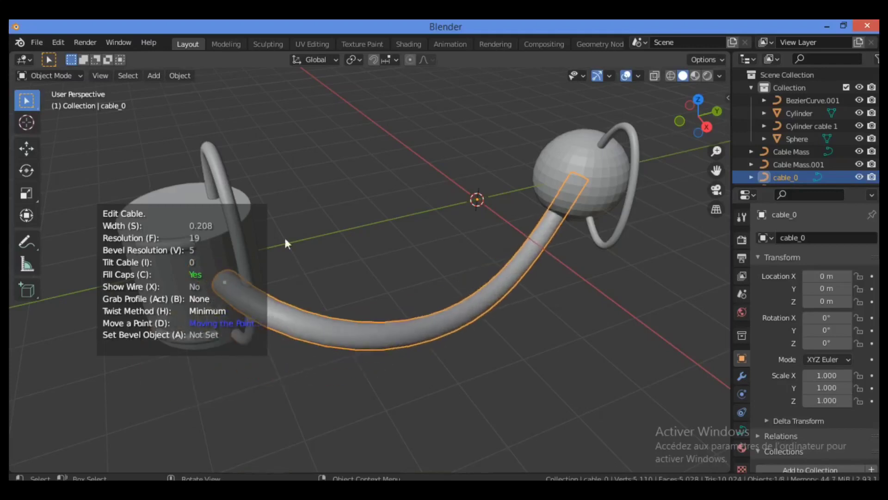
drag(249, 186, 216, 290)
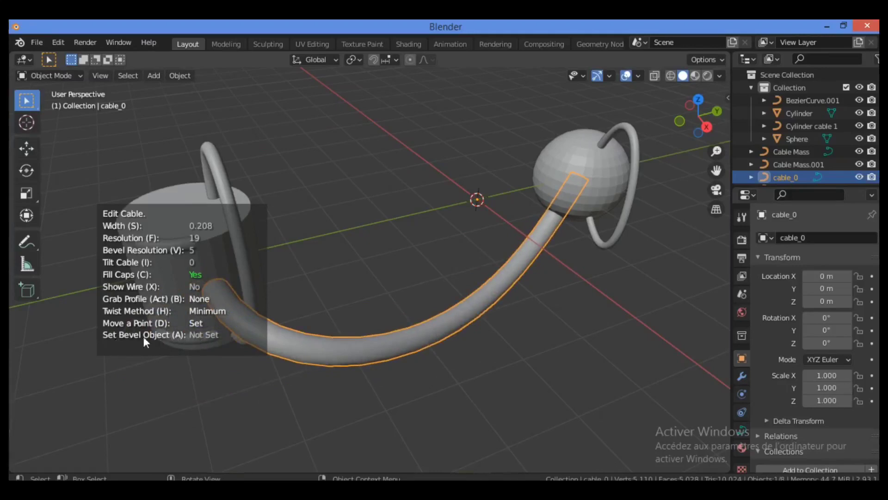
- Set a bevel object for the cable, confirm the edit and delete the cable
click(213, 334)
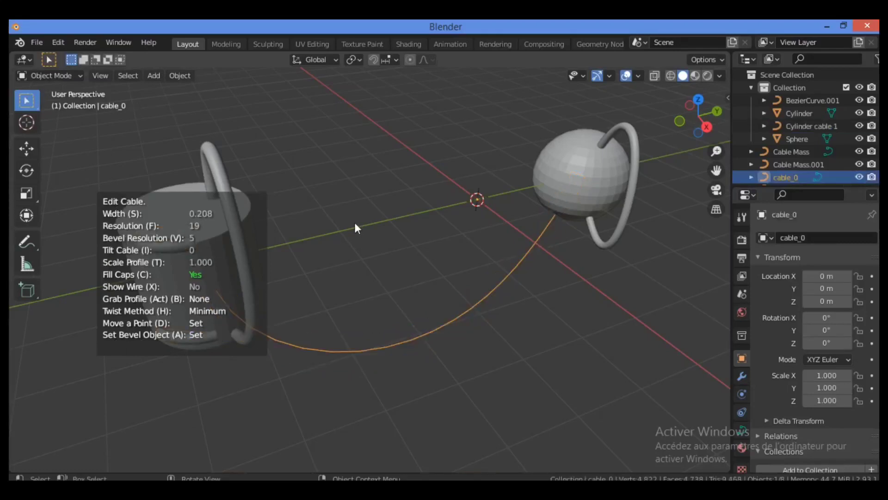
key(Return)
key(Delete)
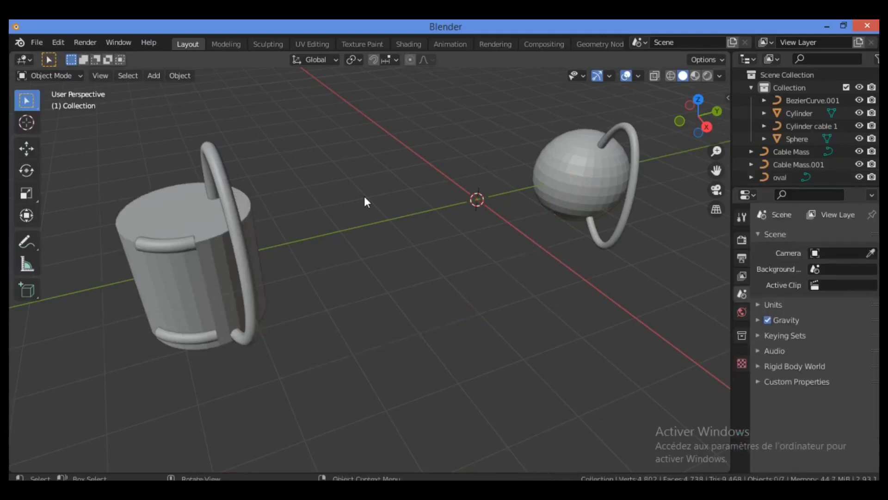